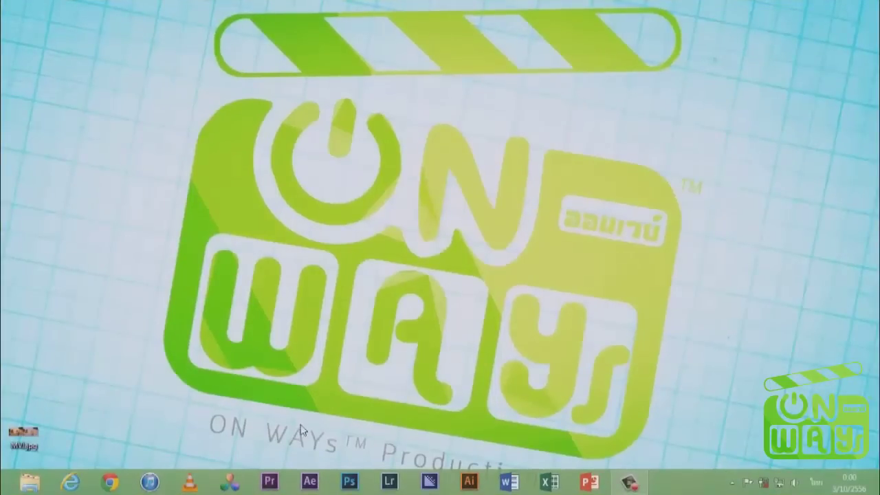
Step: Launch After Effects and close the Welcome screen to reach the empty Untitled Project
click(309, 481)
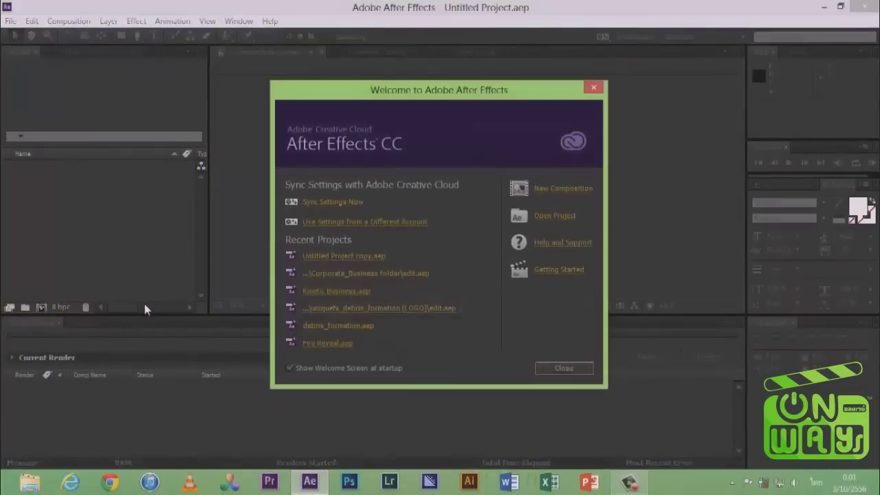
click(564, 371)
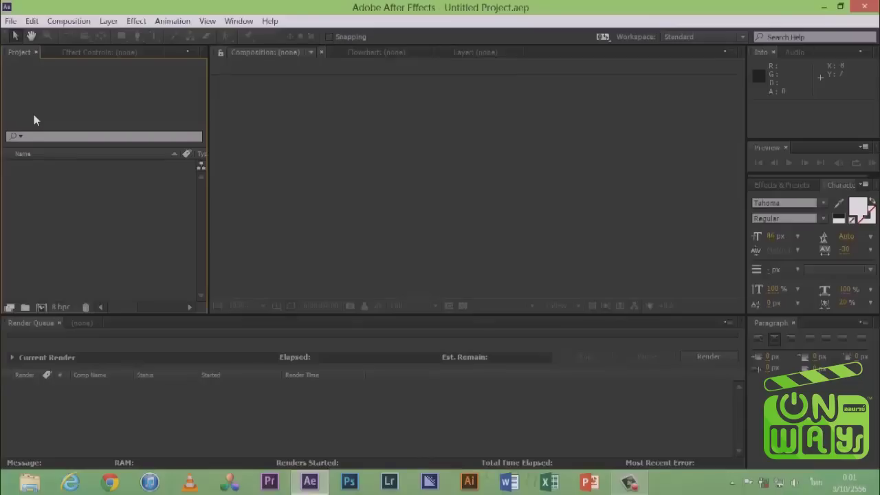
click(12, 22)
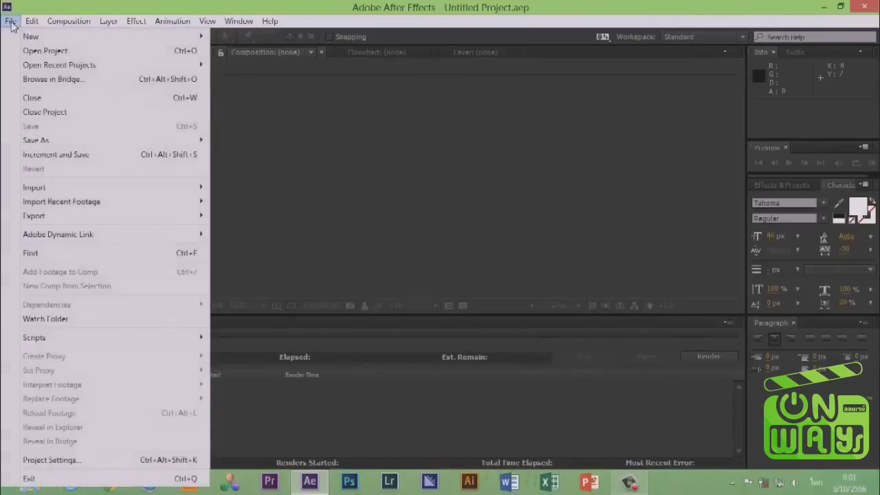
mouse_move(193, 191)
click(232, 189)
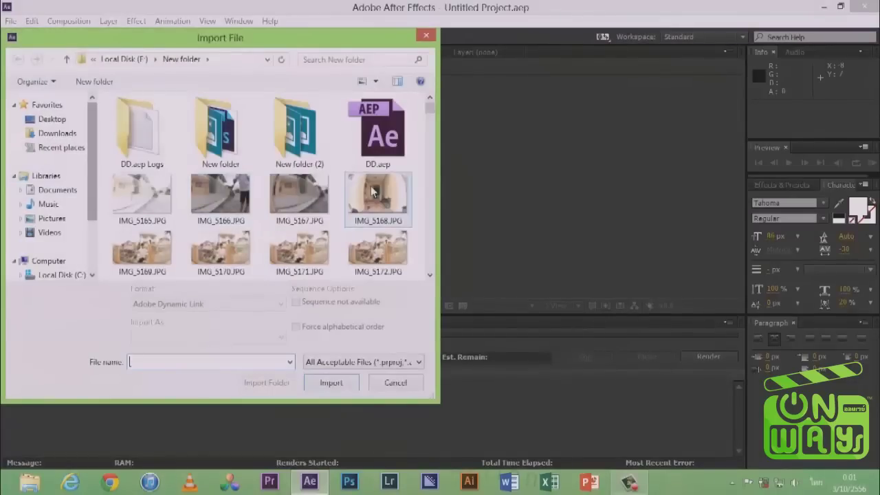
mouse_move(429, 108)
mouse_down()
mouse_move(426, 273)
mouse_move(427, 228)
mouse_up()
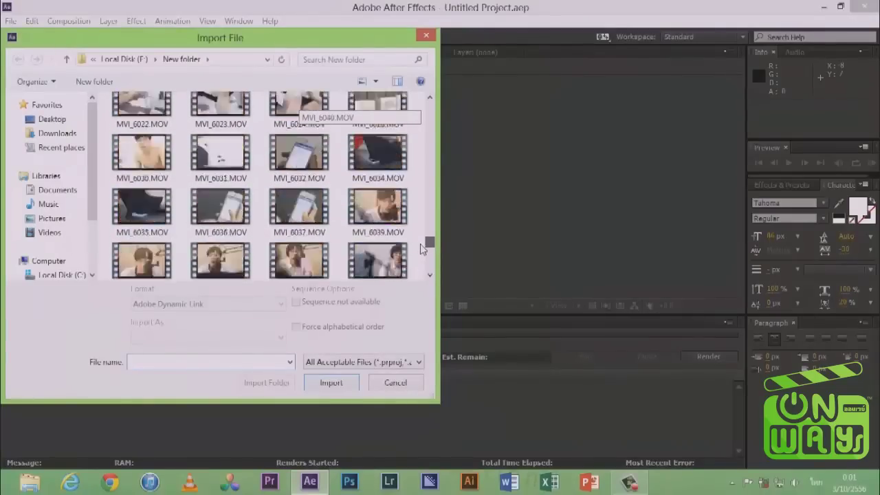
click(314, 196)
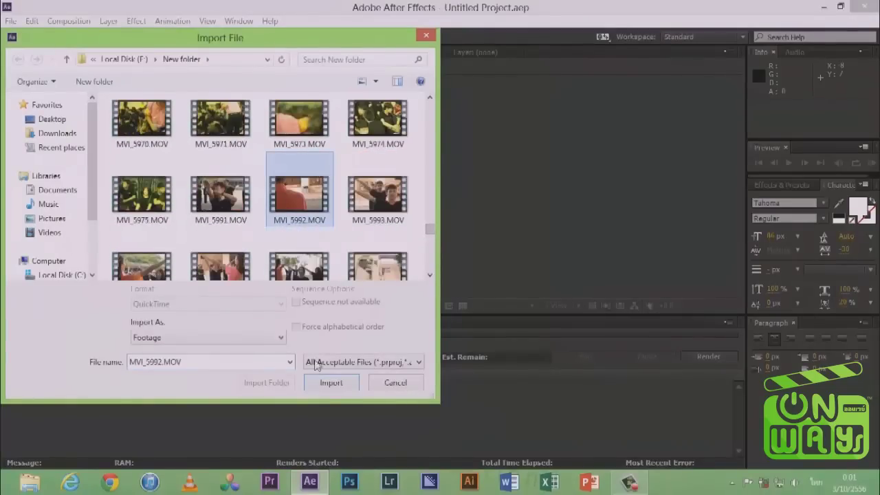
click(323, 383)
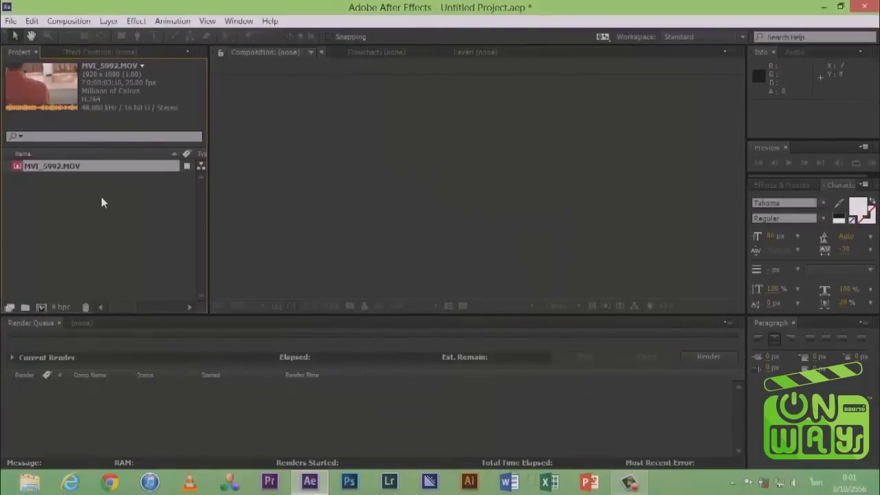
key(Delete)
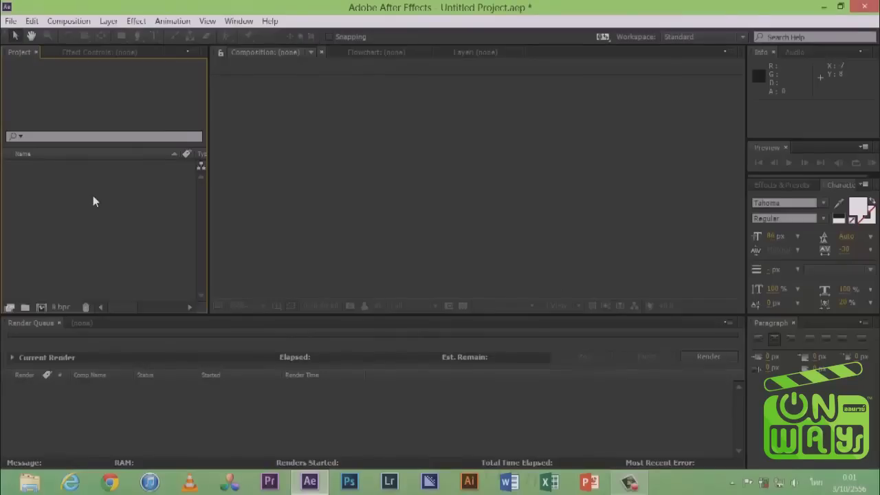
right_click(93, 197)
mouse_move(148, 263)
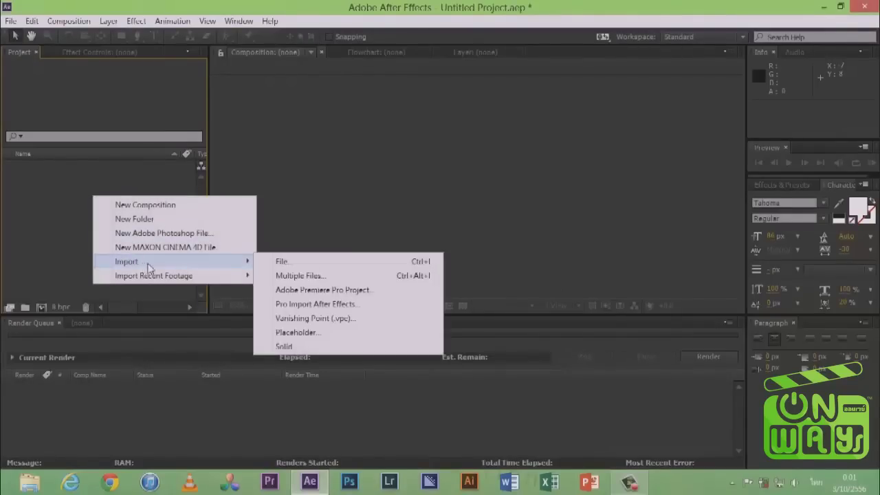
click(280, 262)
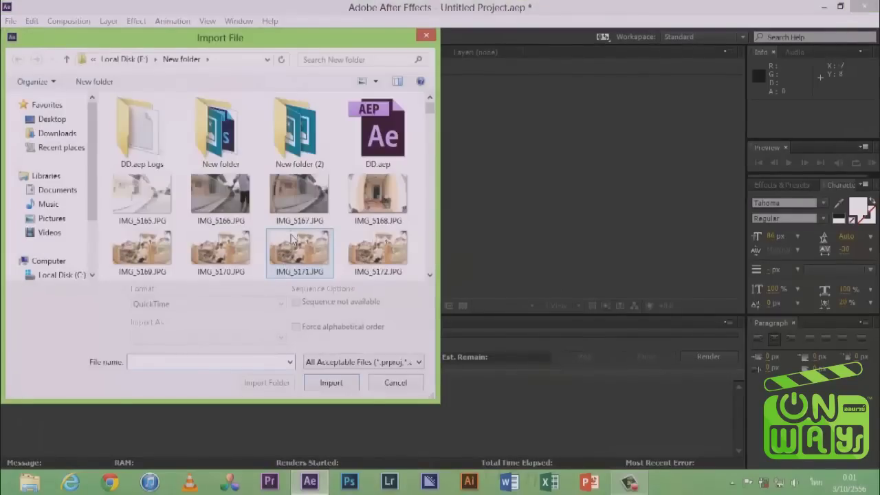
scroll(308, 246, down, 5)
scroll(308, 245, down, 3)
scroll(309, 244, down, 3)
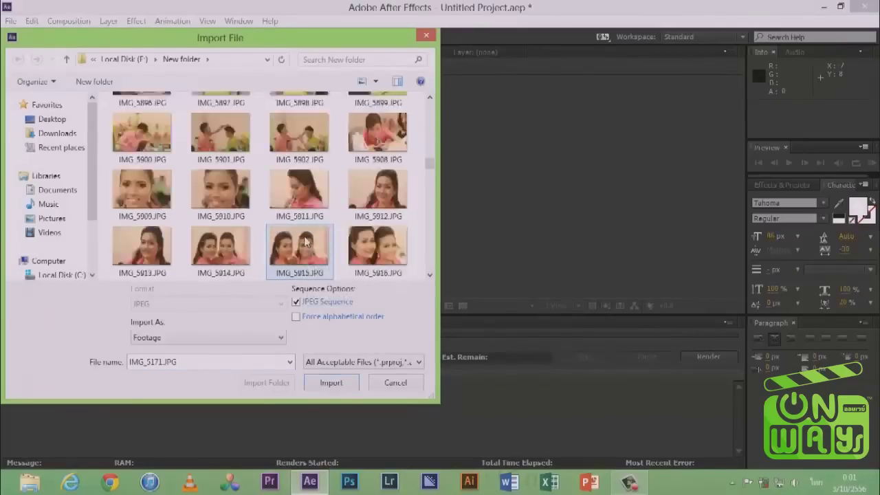
scroll(311, 242, down, 3)
scroll(313, 241, down, 3)
scroll(313, 239, down, 1)
double_click(300, 180)
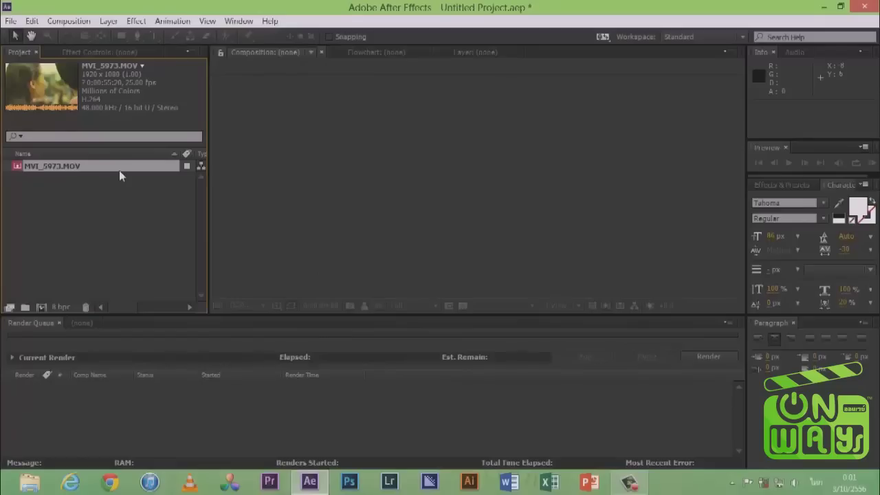
key(Delete)
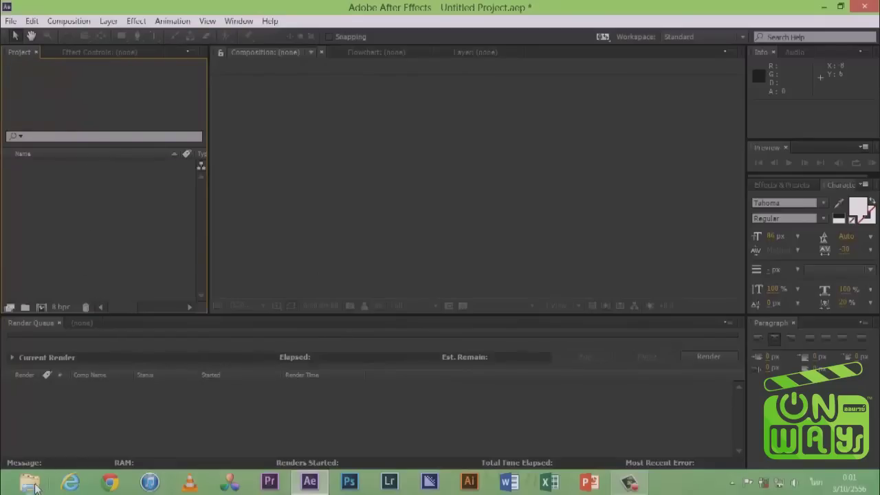
Step: Bring MVI_5907.MOV from Local Disk (F:) > New folder into the Project panel
click(31, 485)
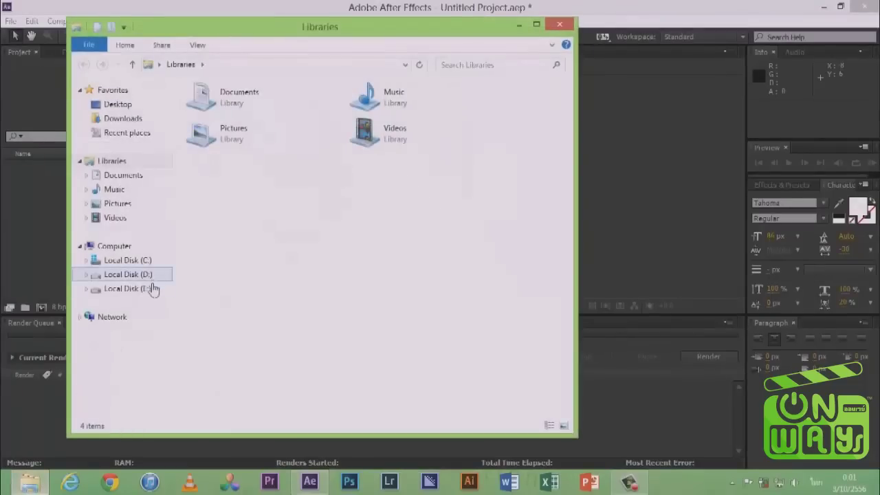
click(151, 294)
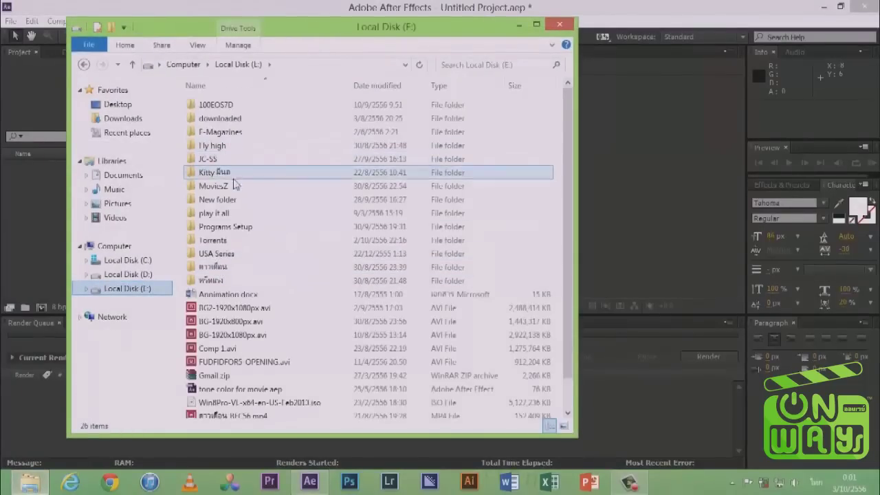
double_click(220, 200)
scroll(265, 199, down, 5)
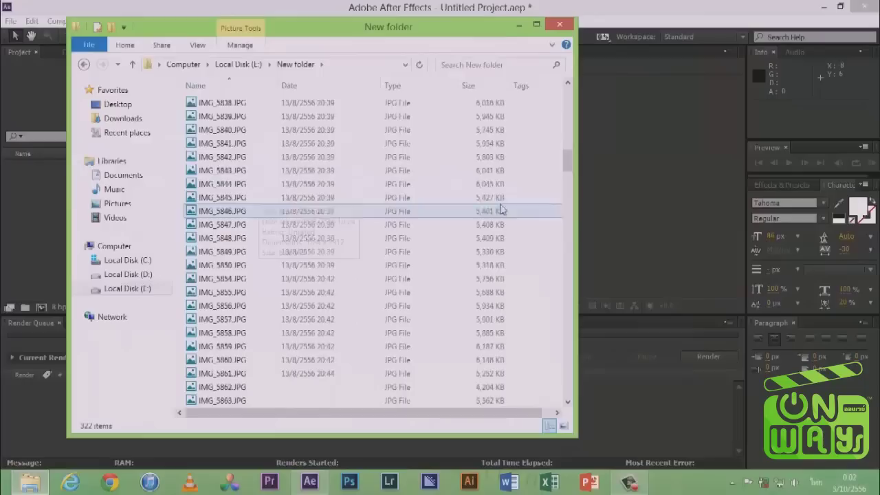
mouse_move(568, 123)
mouse_down()
mouse_move(560, 327)
mouse_move(558, 315)
mouse_up()
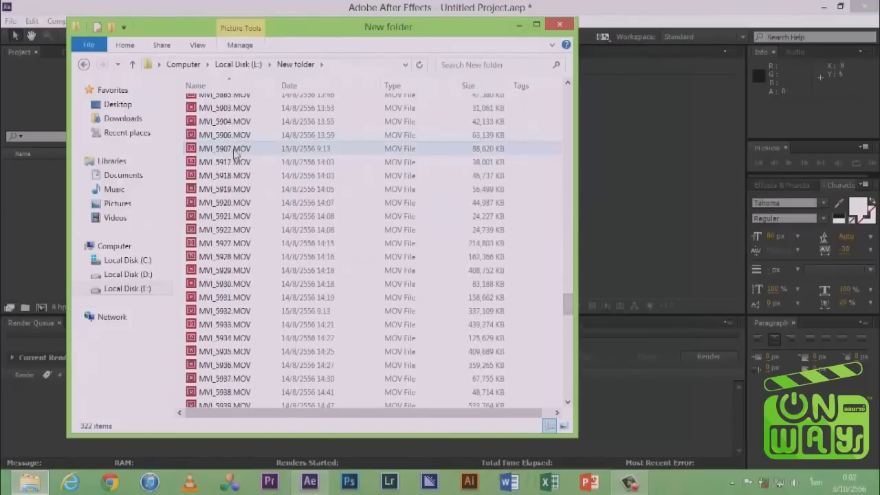
drag(234, 149, 49, 239)
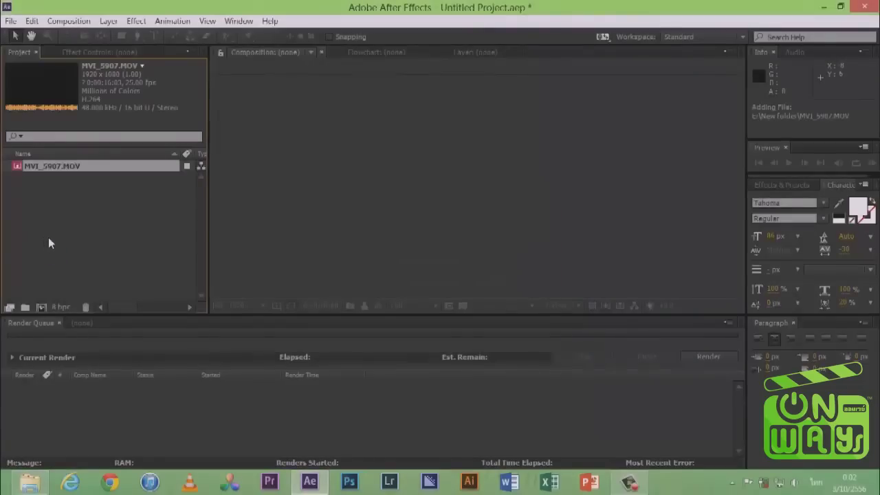
click(72, 223)
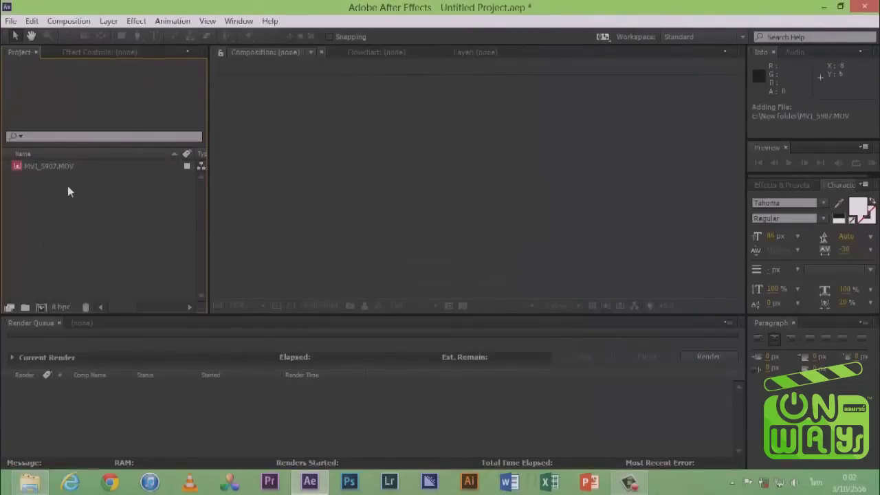
Step: Build the 1920x1080, 25 fps composition MVI_5907 from MVI_5907.MOV and advance the playhead
click(61, 166)
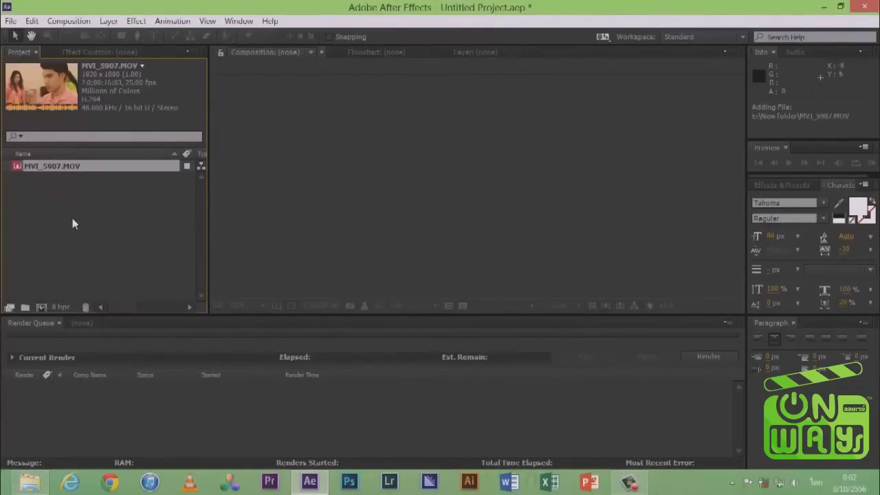
drag(43, 171, 43, 309)
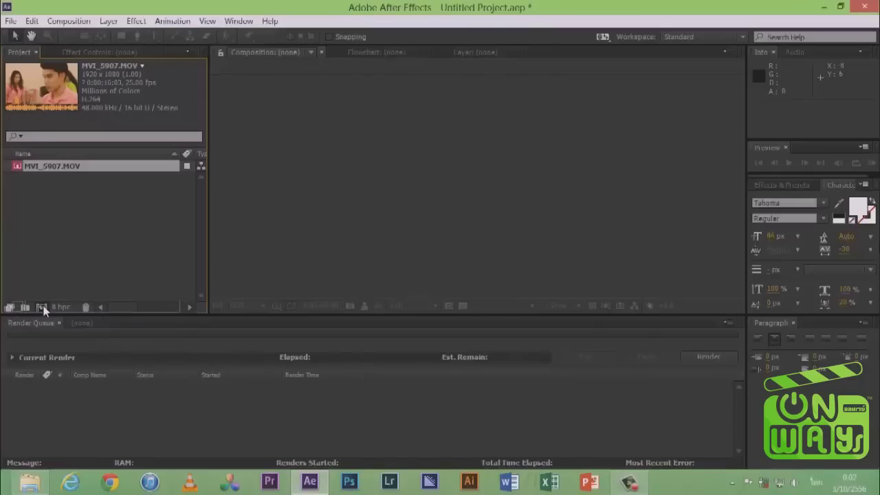
drag(44, 310, 41, 307)
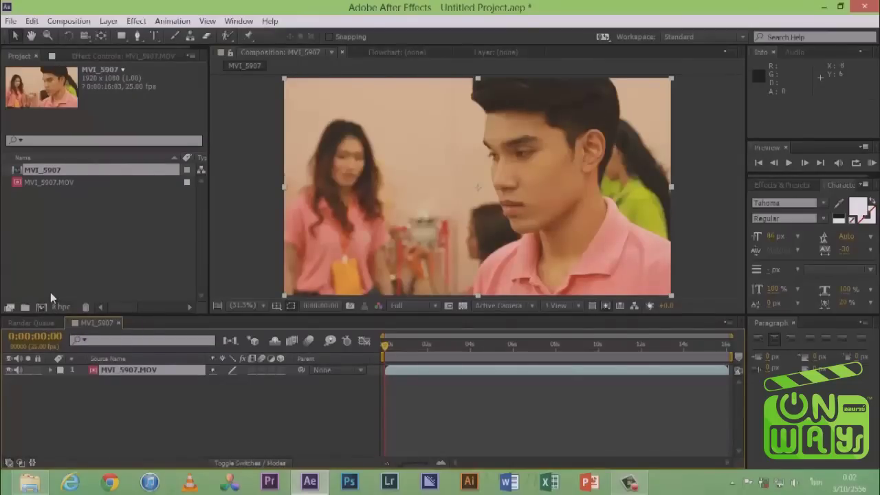
click(57, 225)
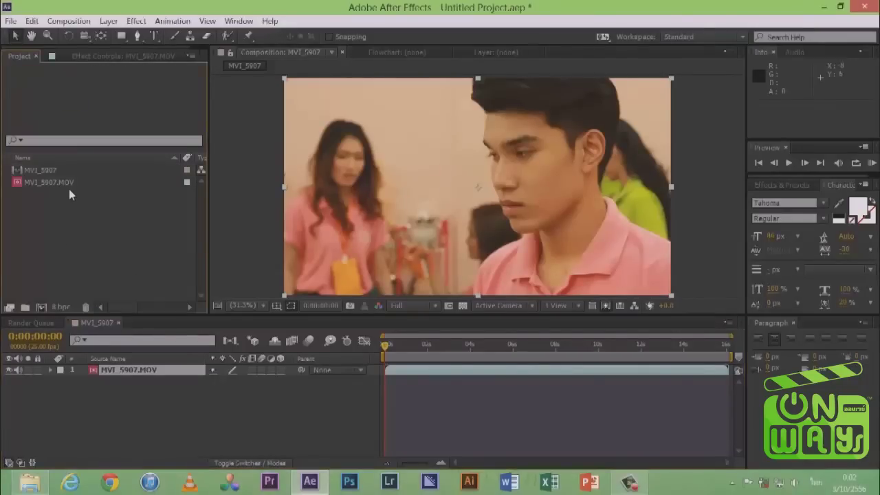
key(ctrl+z)
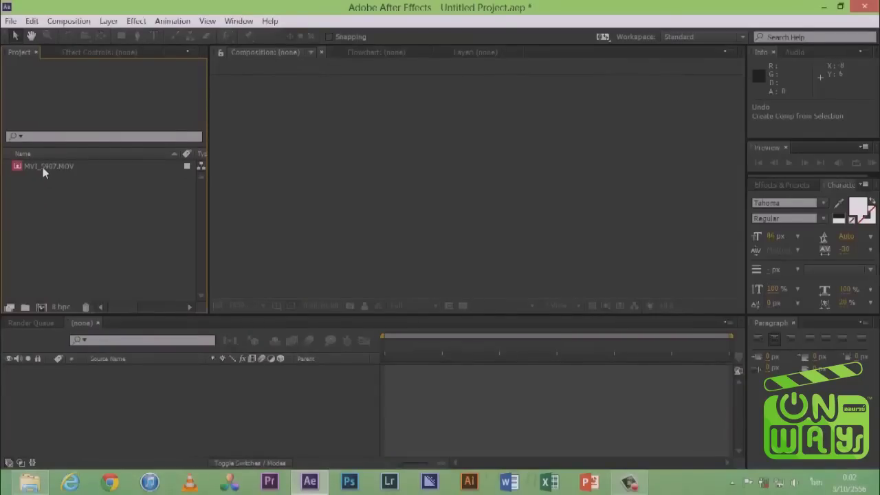
drag(43, 167, 418, 181)
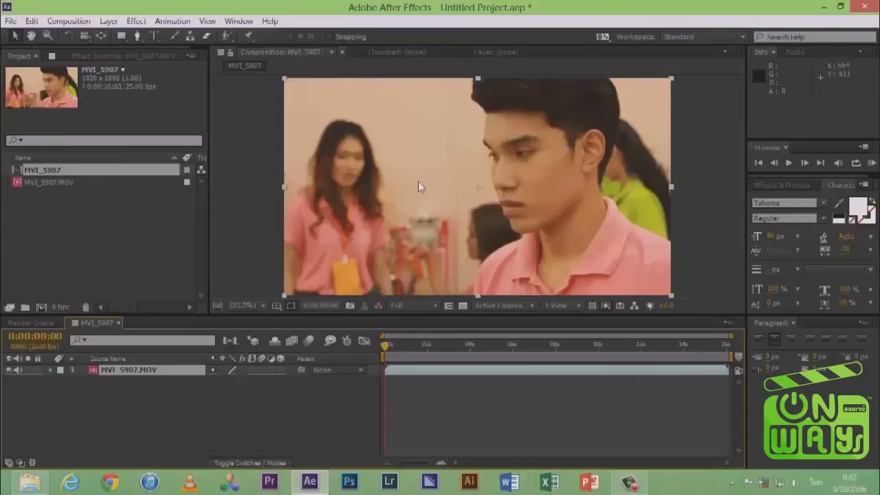
click(92, 219)
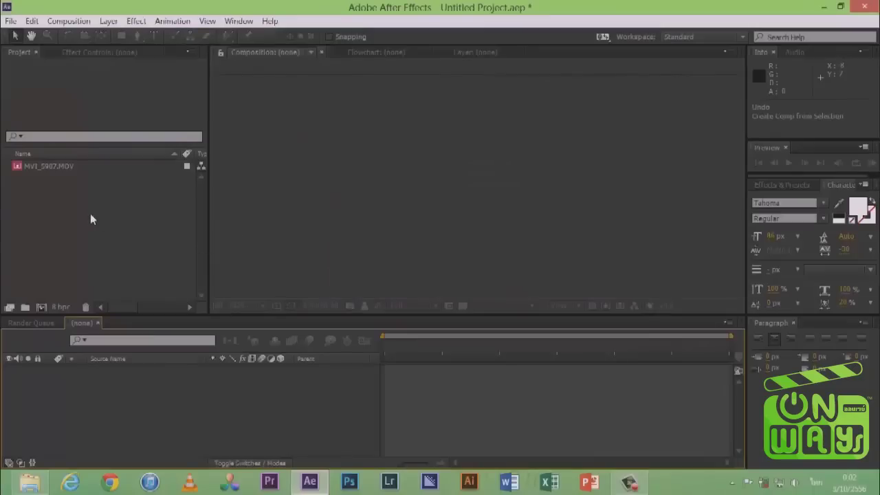
drag(56, 163, 184, 386)
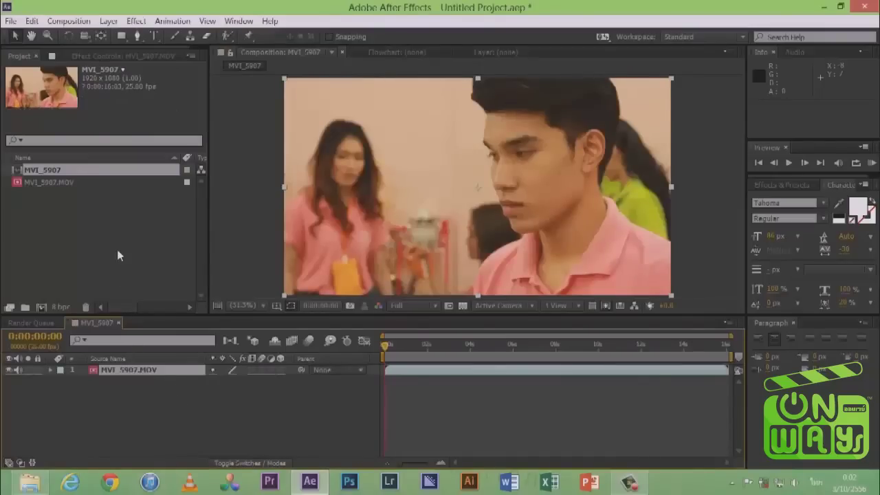
drag(386, 344, 501, 344)
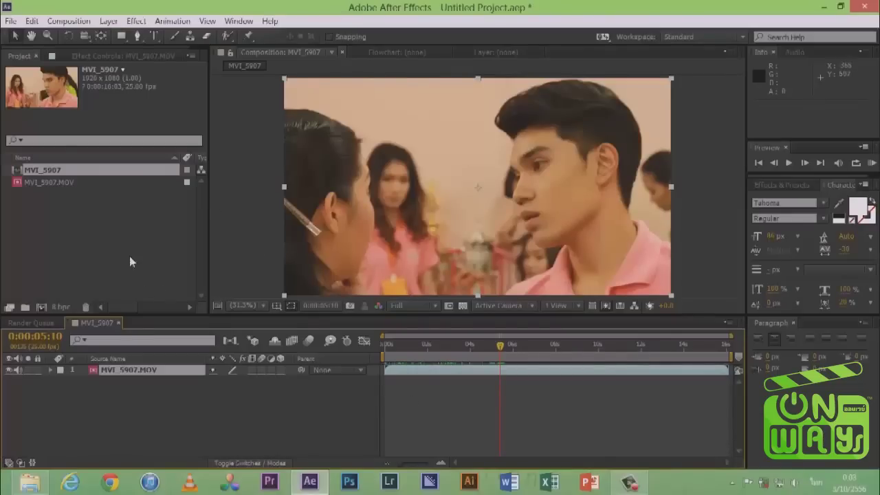
Step: Apply a Levels effect to the clip and raise its Gamma to 1.50
click(103, 55)
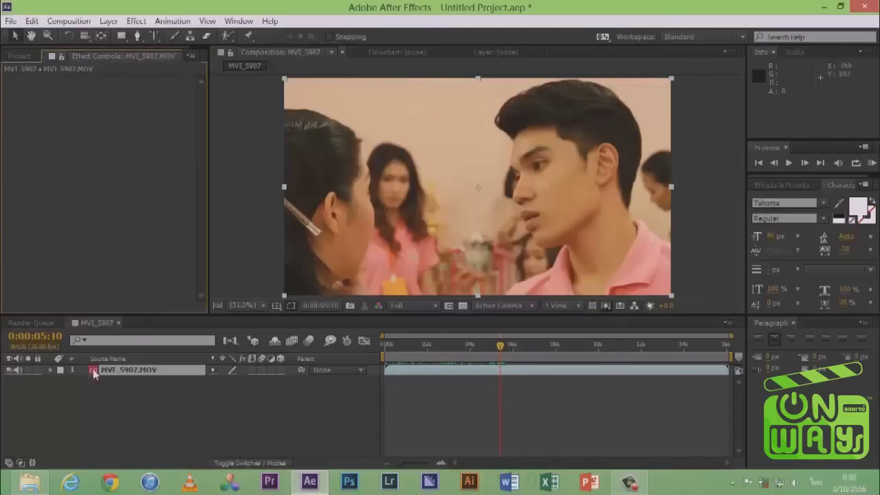
right_click(91, 129)
mouse_move(96, 129)
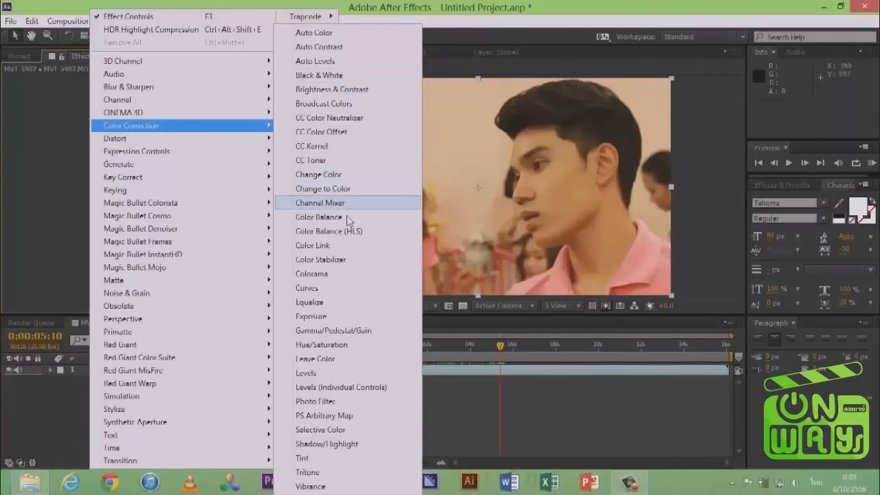
click(323, 373)
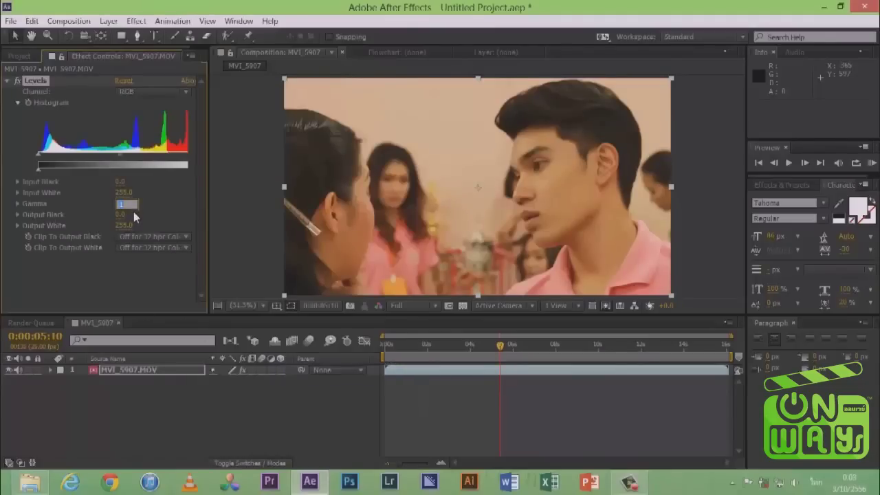
text(0.)
key(BackSpace)
key(BackSpace)
text(1.5)
click(99, 278)
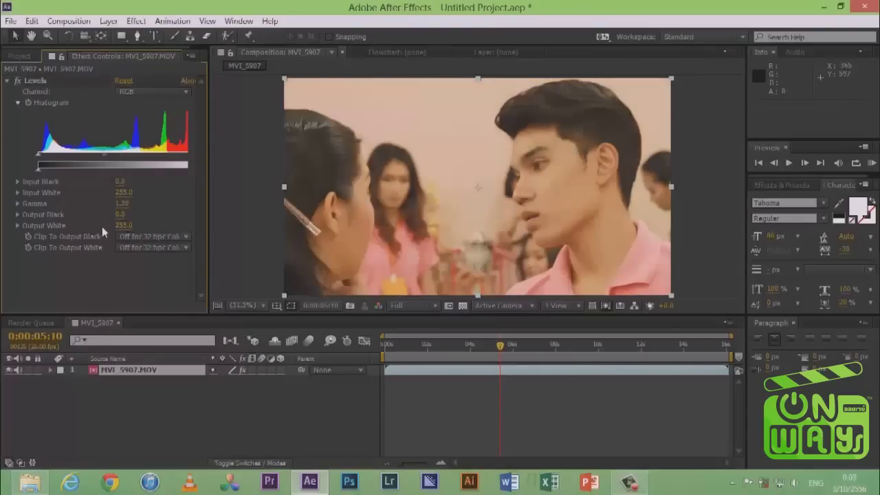
Step: Collapse the Levels effect and bring up the effect list to add another correction
click(8, 82)
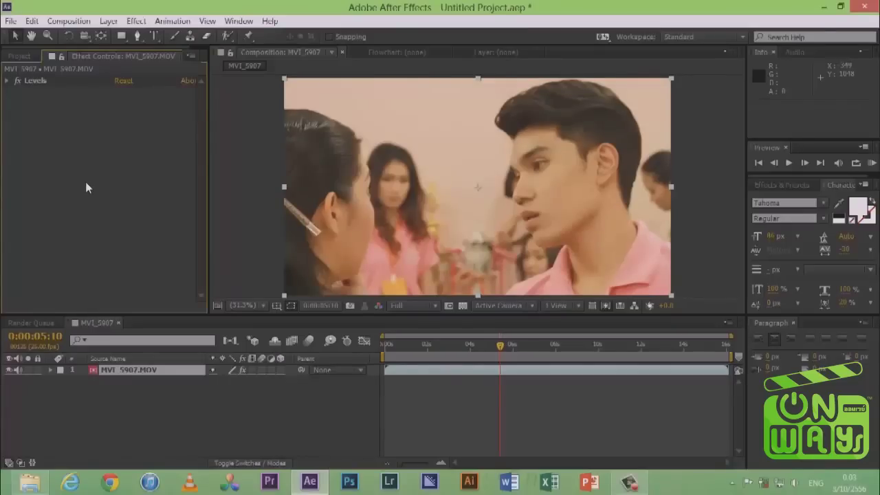
right_click(80, 147)
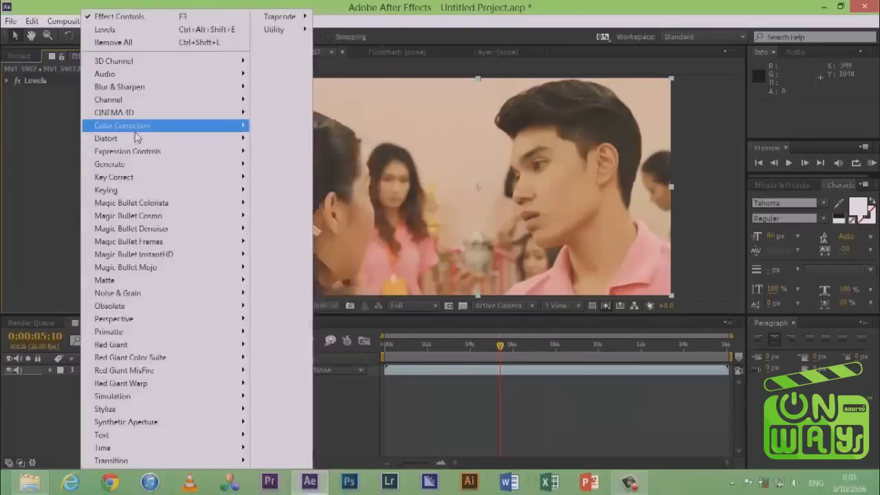
mouse_move(163, 130)
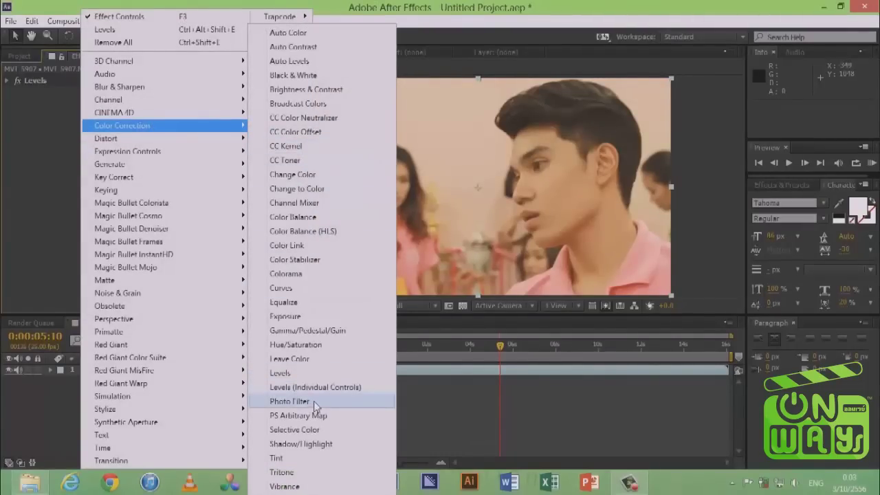
Step: Add Photo Filter with the Blue filter at 30% Density, then collapse it
click(317, 402)
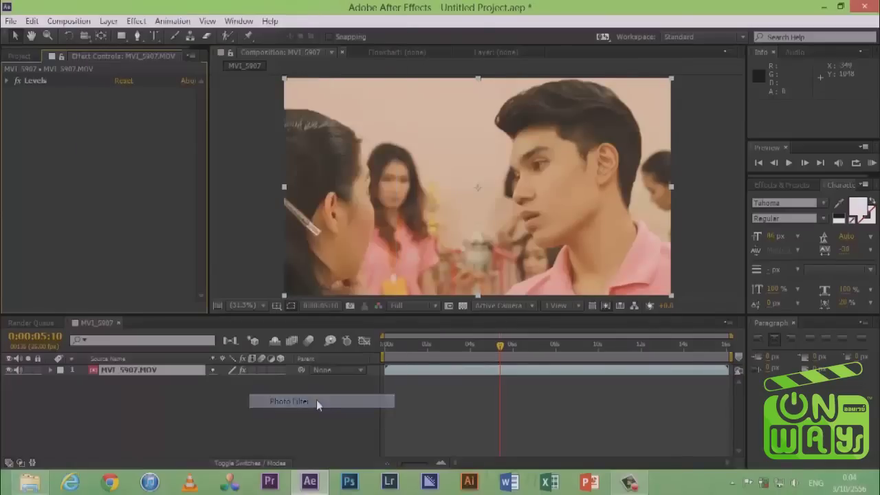
click(149, 103)
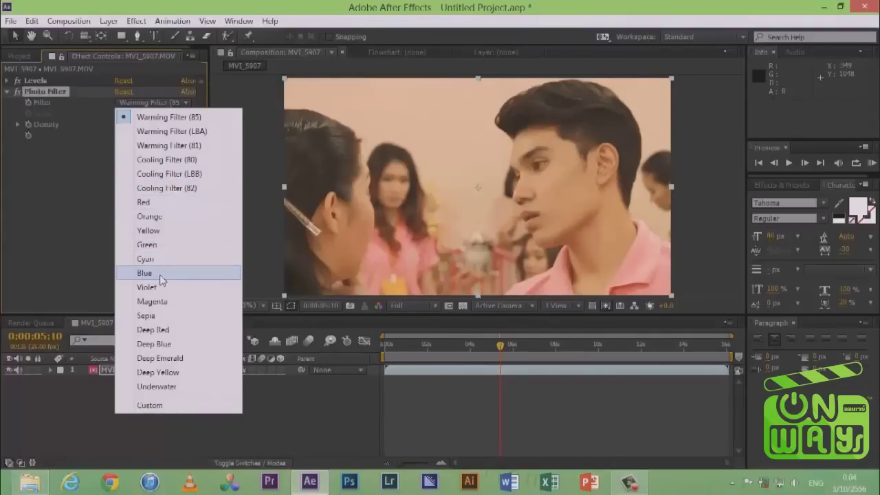
click(160, 274)
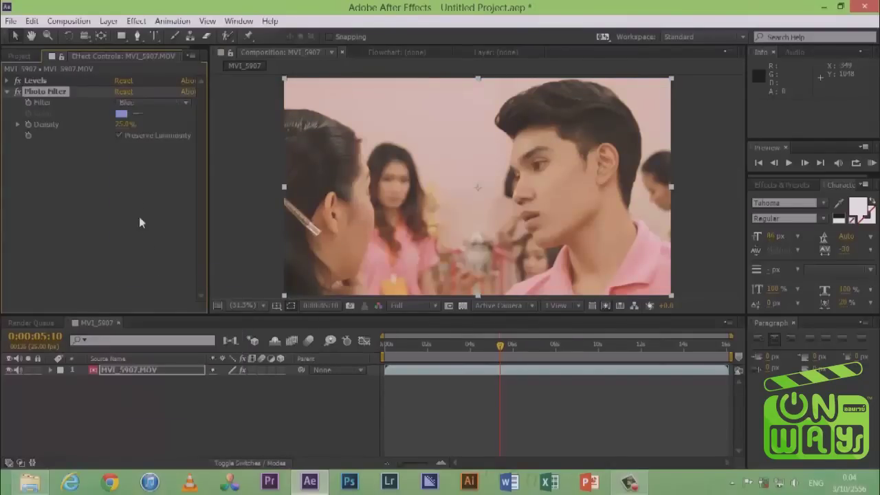
click(145, 165)
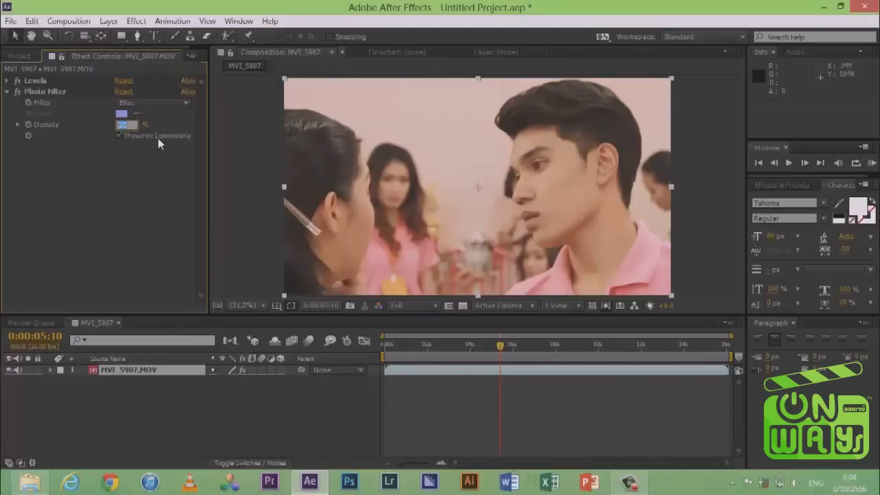
text(30)
key(Return)
click(7, 91)
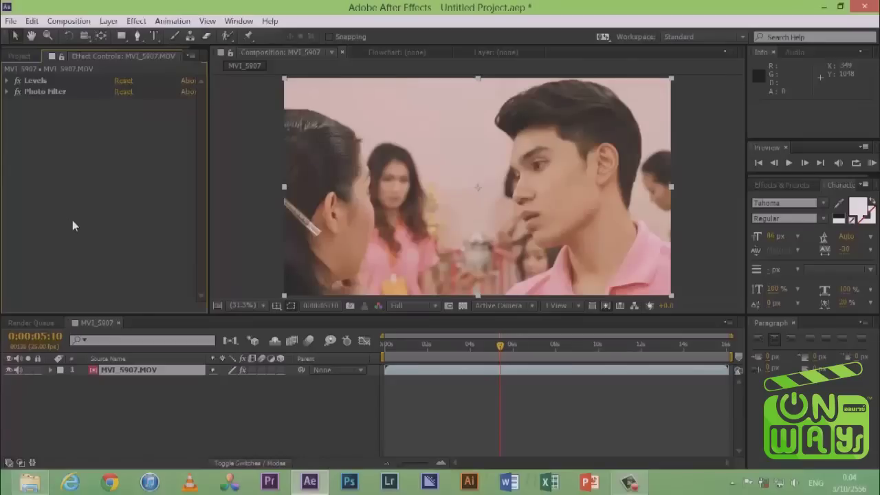
Step: Add Auto Contrast at its default settings and collapse its properties
right_click(70, 142)
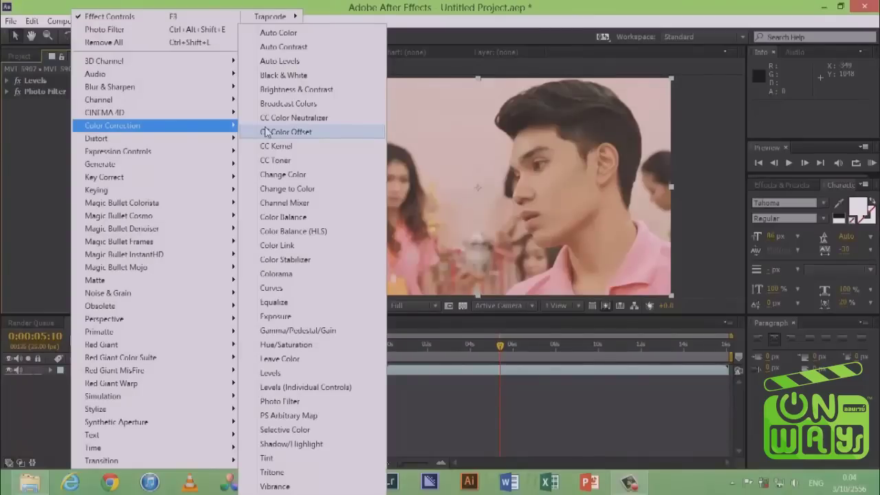
click(283, 47)
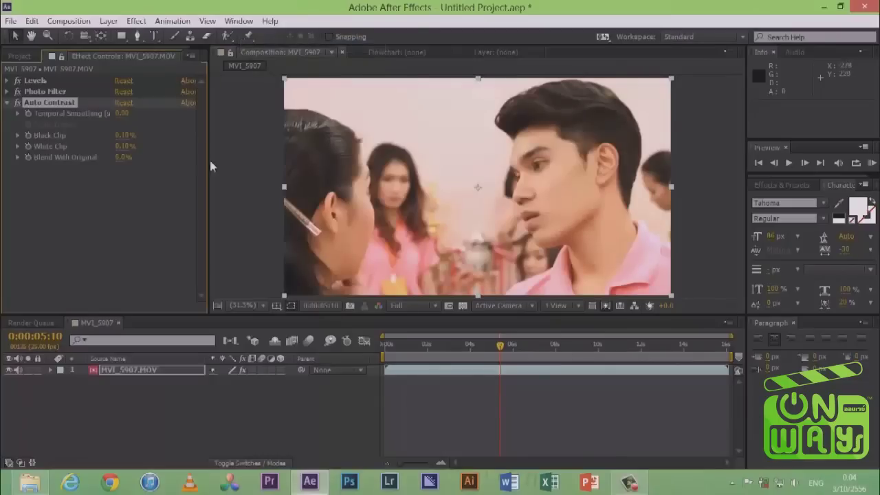
click(8, 103)
click(85, 201)
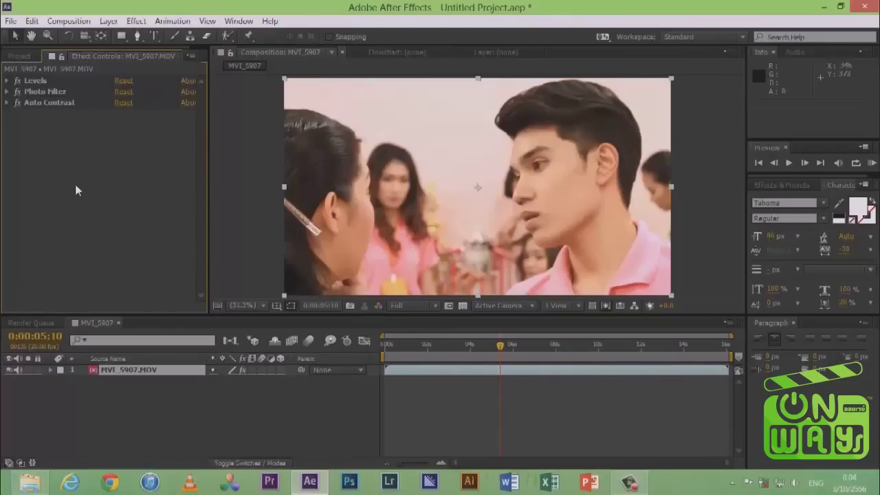
Step: Add a Vibrance effect, set Vibrance to -10, then collapse the effect
right_click(75, 185)
mouse_move(172, 138)
mouse_move(227, 125)
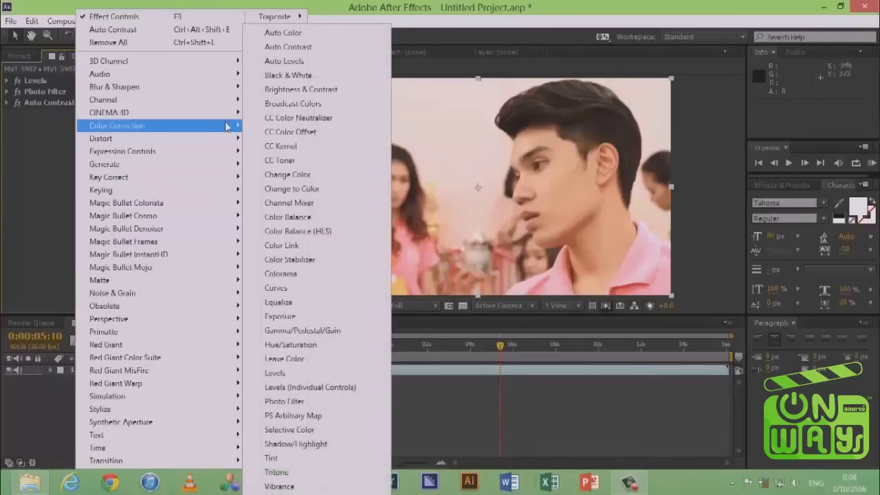
click(280, 485)
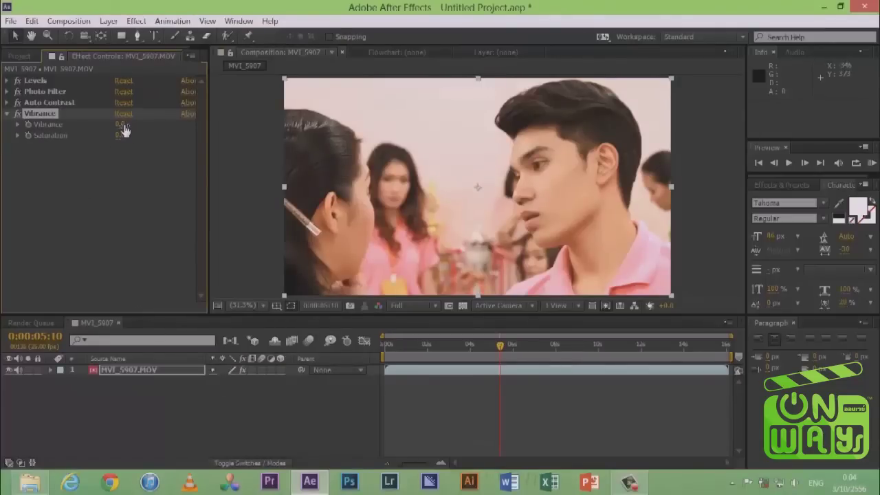
drag(127, 131, 197, 129)
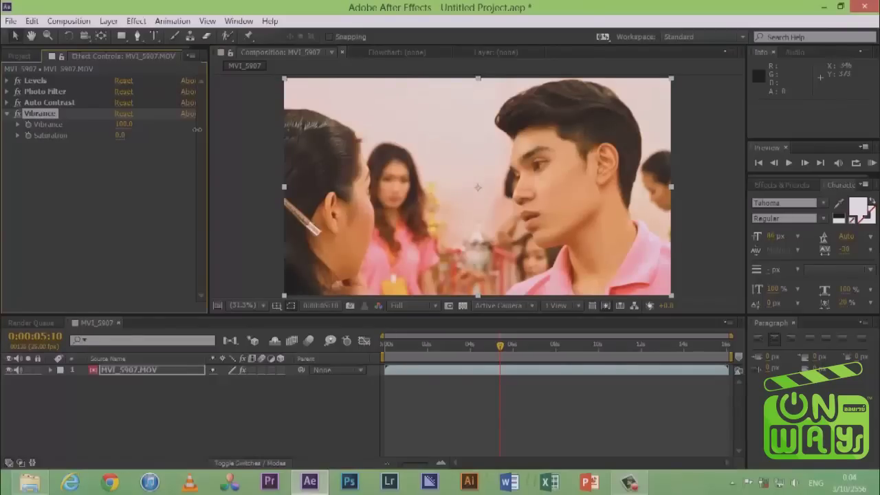
drag(198, 129, 118, 136)
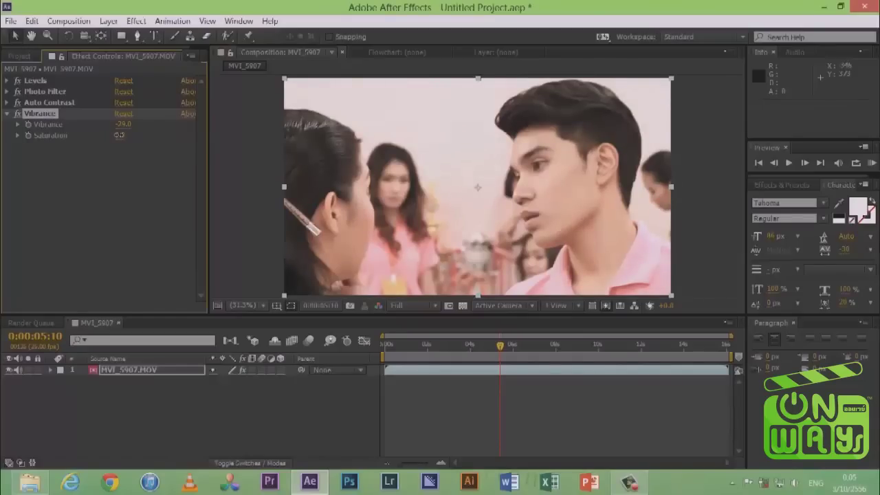
click(123, 125)
text(-10)
key(Return)
click(66, 190)
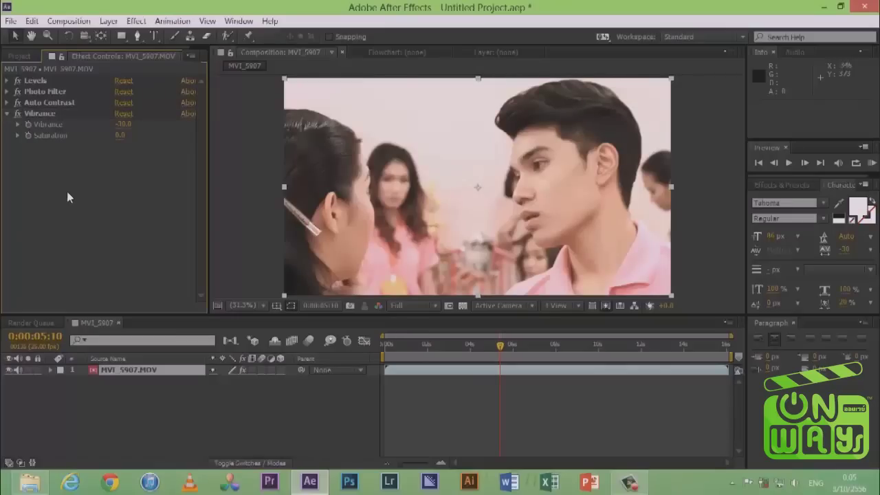
click(8, 115)
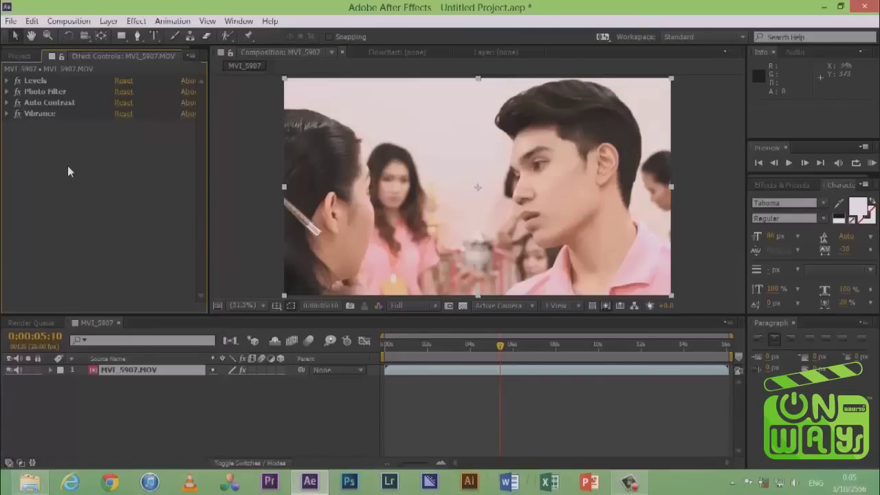
Step: Add Selective Color and set the Reds Cyan to -100%
right_click(67, 166)
mouse_move(233, 128)
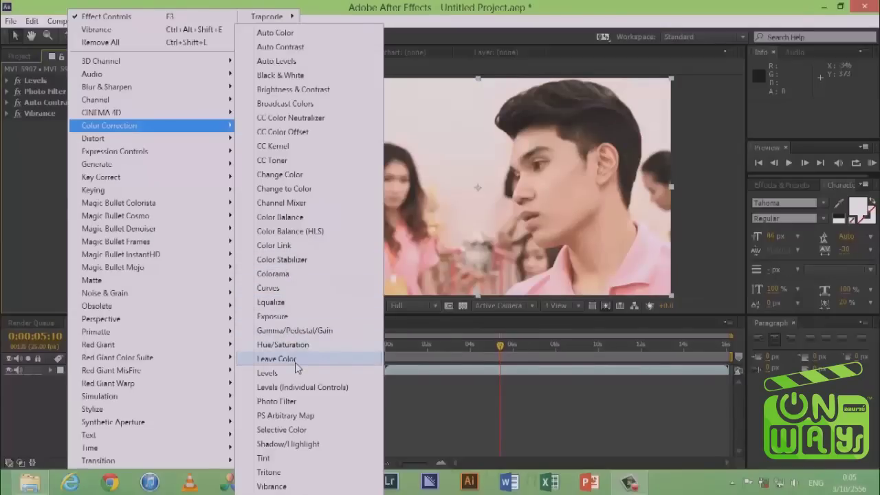
click(294, 432)
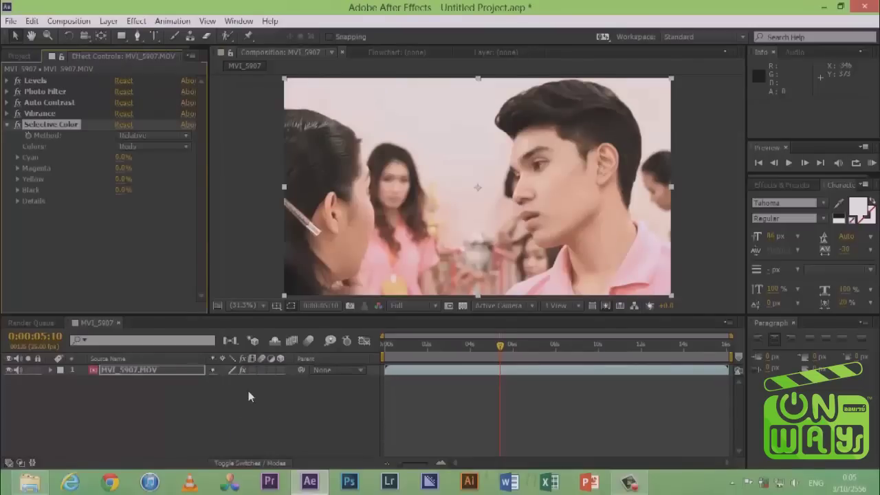
click(18, 201)
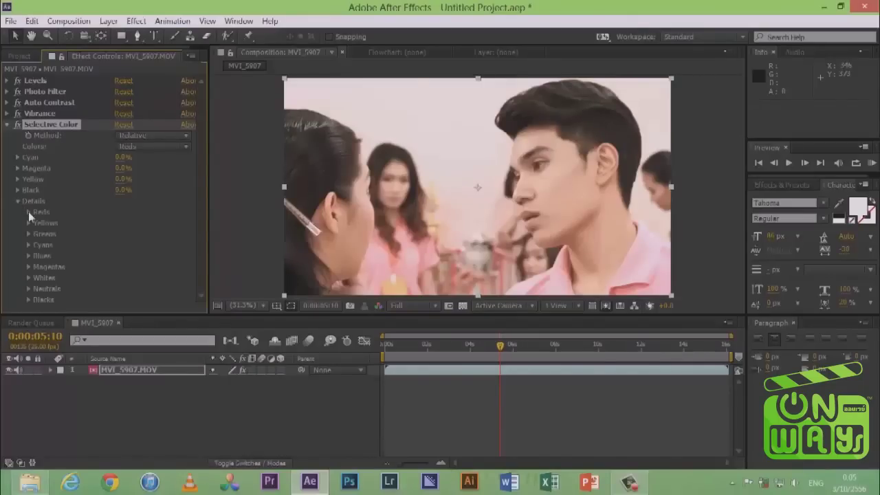
click(28, 212)
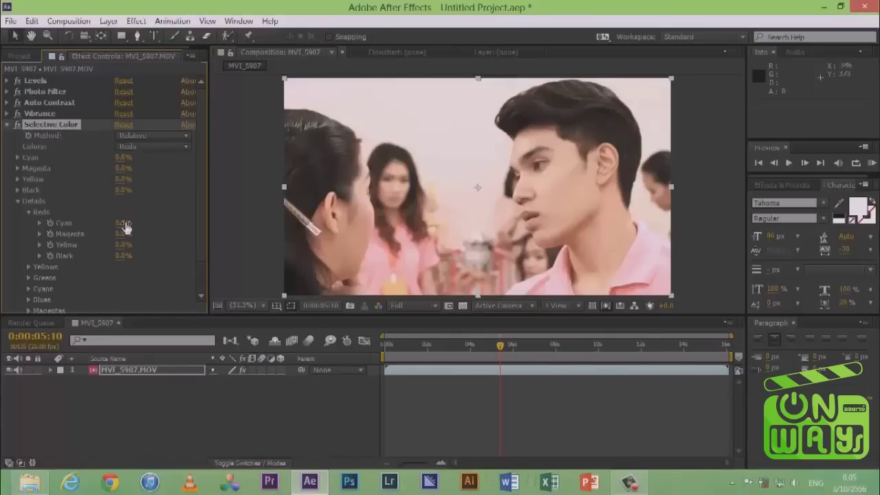
drag(126, 226, 45, 229)
click(29, 212)
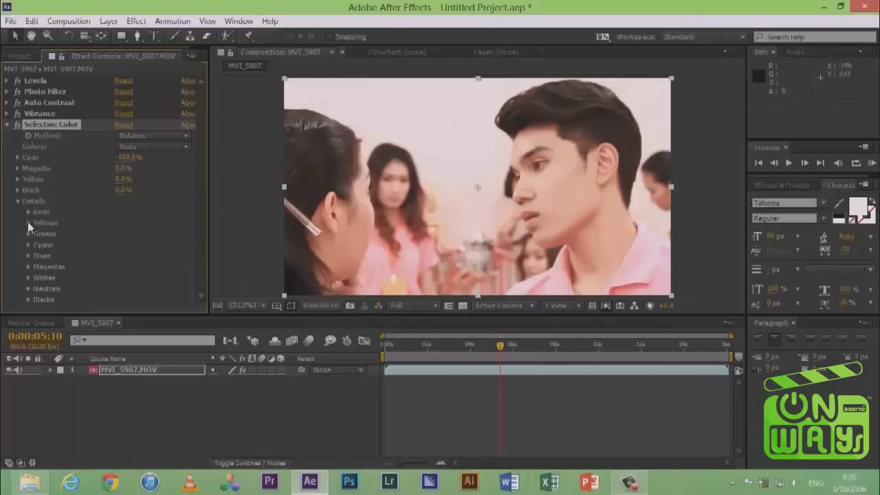
Step: Set Yellows Cyan to 100% and Yellows Black to -99%, then collapse all effects
click(29, 223)
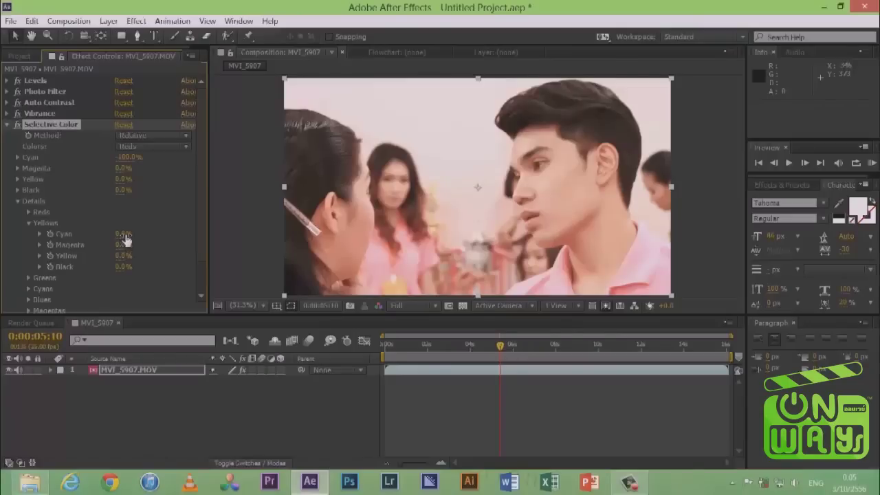
drag(124, 235, 197, 237)
drag(126, 274, 13, 273)
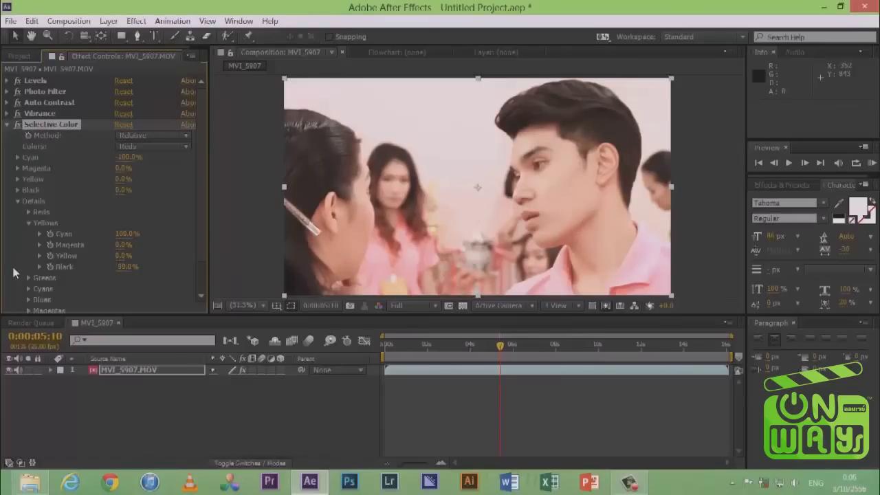
click(18, 201)
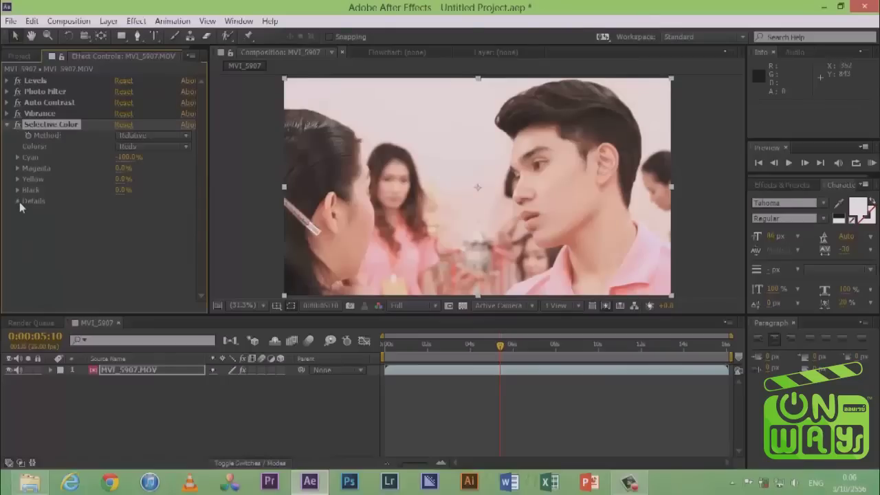
click(18, 201)
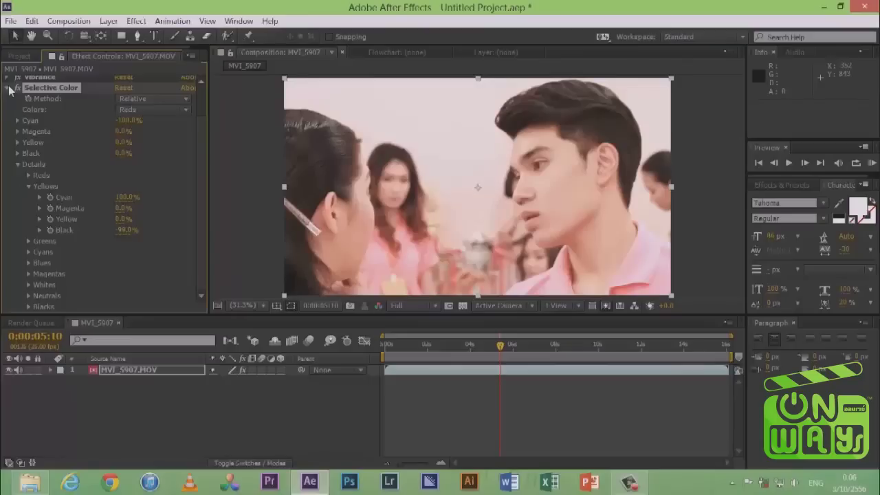
ctrl+click(18, 162)
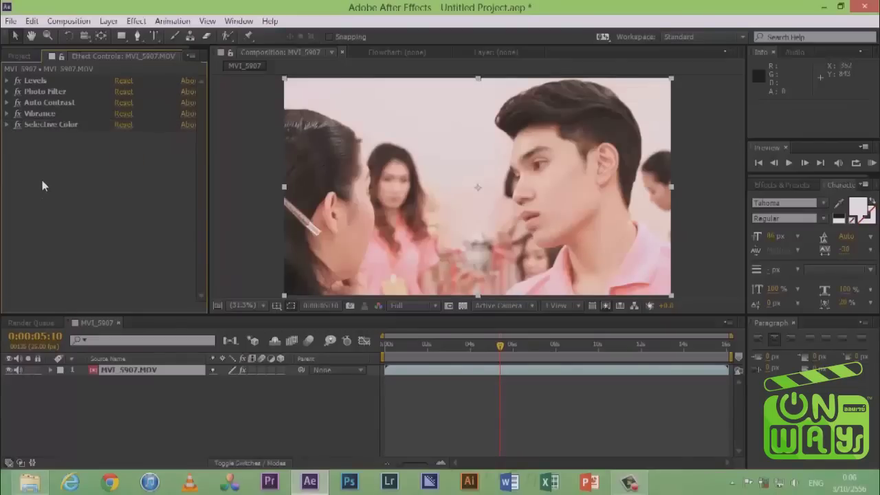
Step: Add Hue/Saturation with Master Saturation at 11, then collapse it
right_click(42, 180)
mouse_move(96, 154)
mouse_move(123, 128)
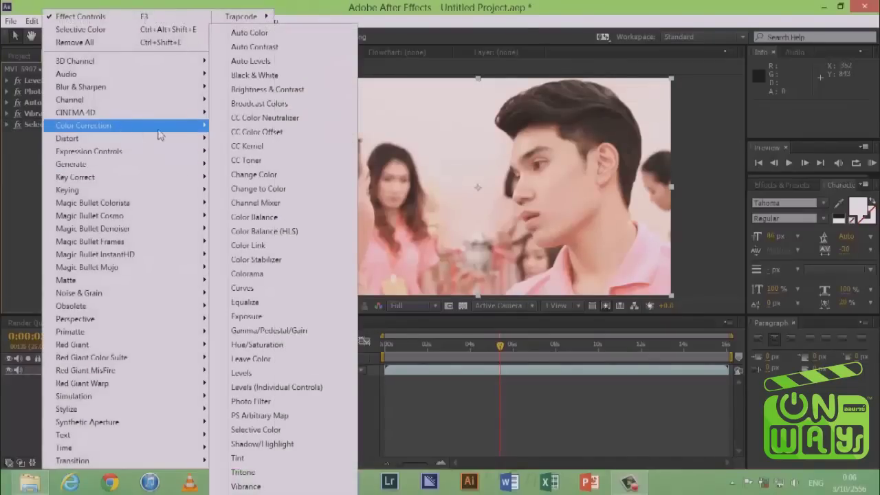
click(271, 344)
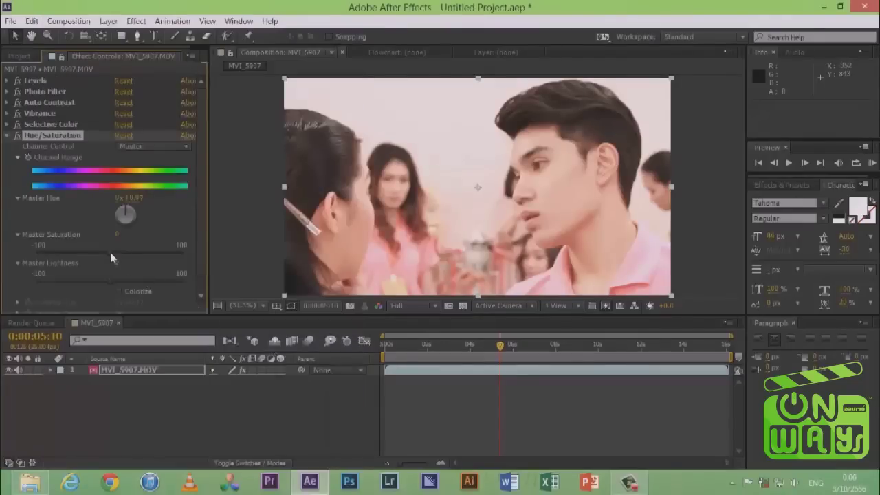
drag(112, 253, 126, 257)
click(7, 141)
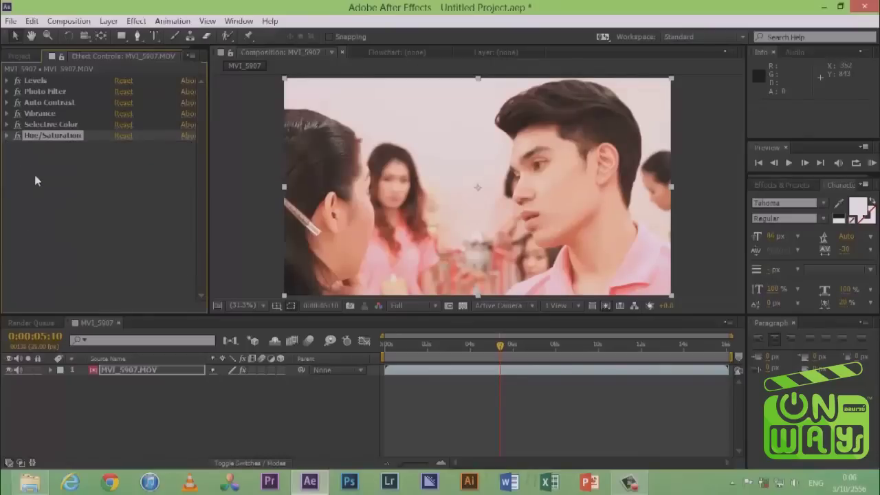
click(53, 211)
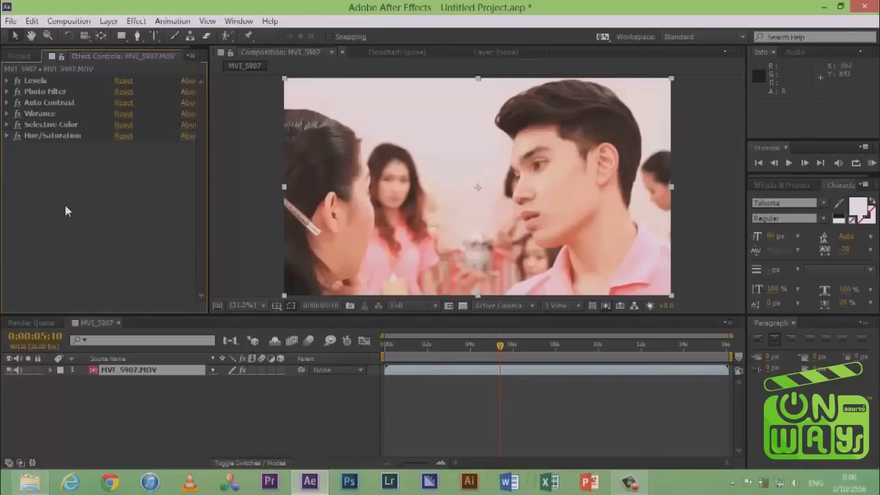
Step: Add Auto Color at default settings, collapse it, and move the playhead back
right_click(59, 184)
mouse_move(172, 126)
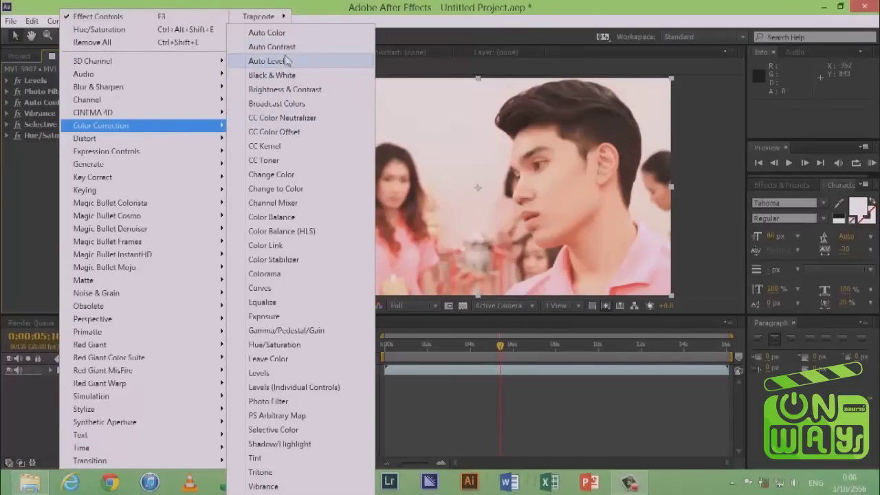
click(289, 33)
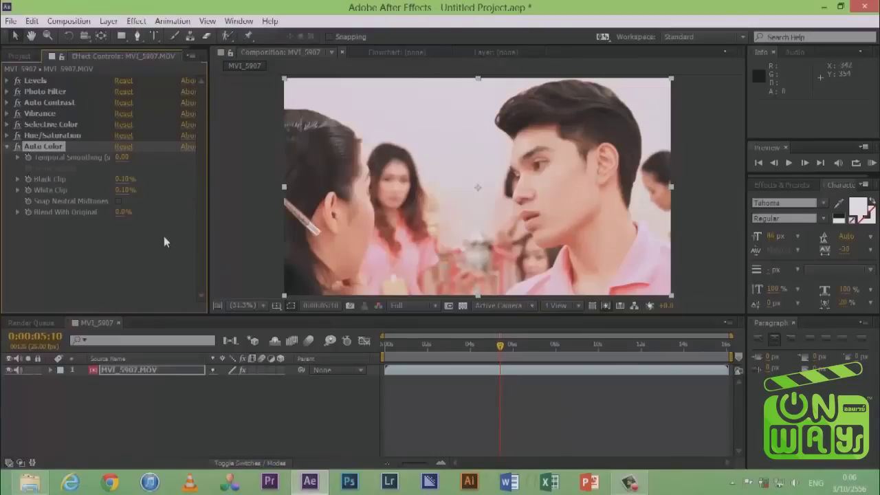
click(87, 280)
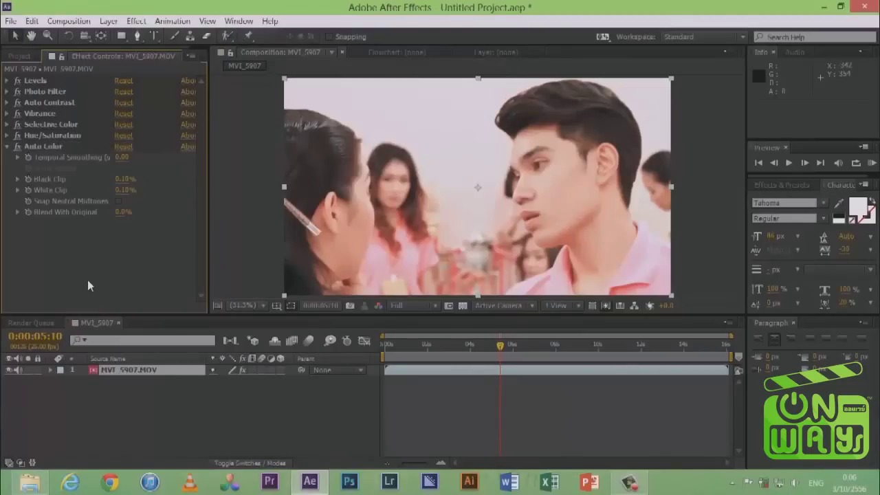
click(8, 147)
drag(467, 345, 376, 347)
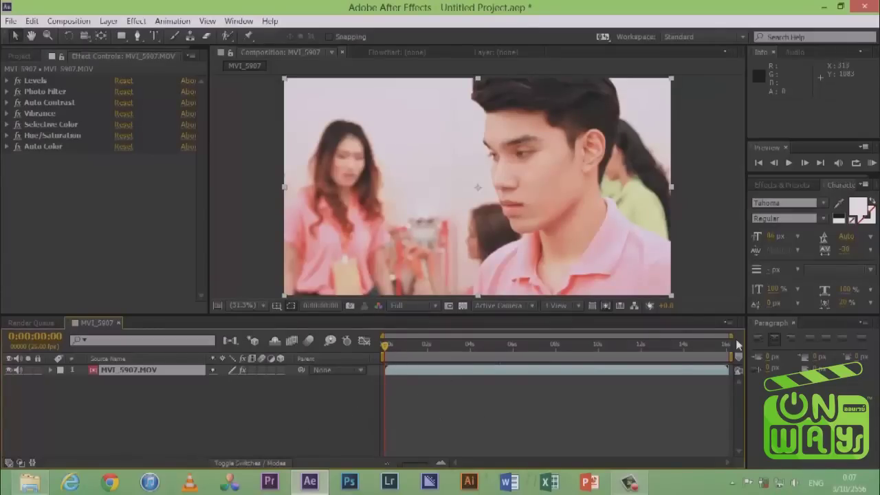
Step: Play a RAM preview of the graded clip, then return to 0:00:07:14
click(871, 163)
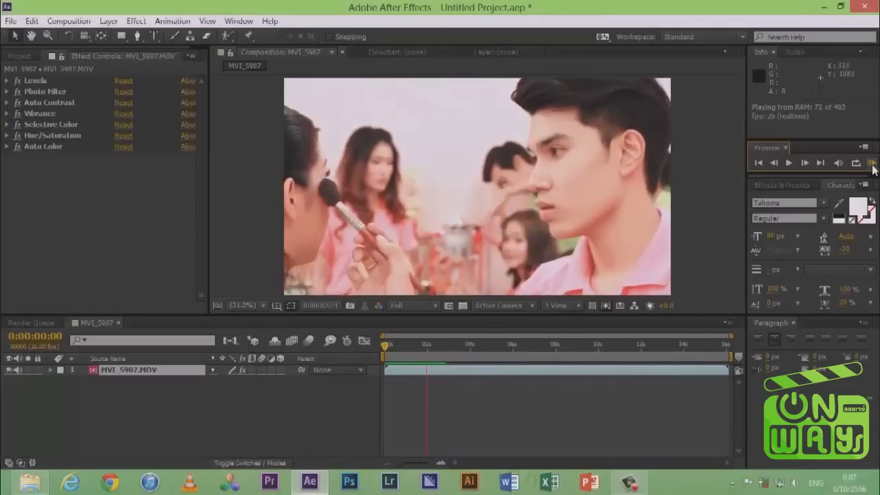
drag(397, 346, 440, 347)
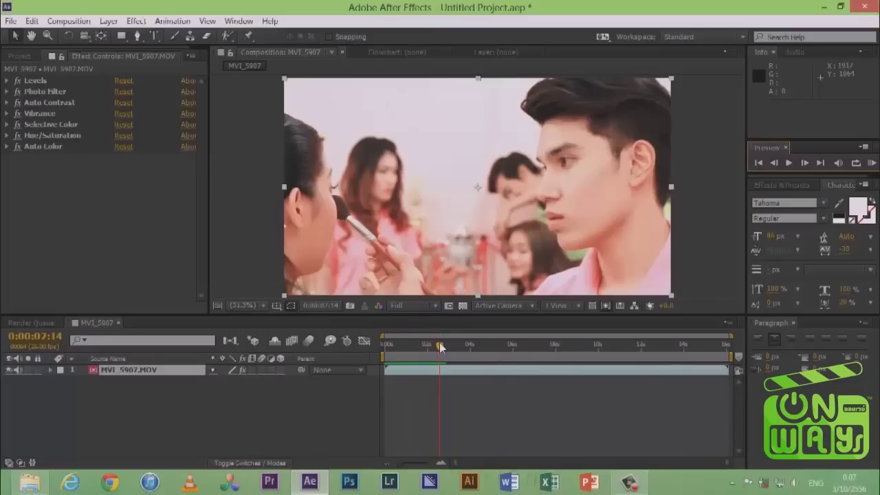
click(44, 148)
shift+click(42, 82)
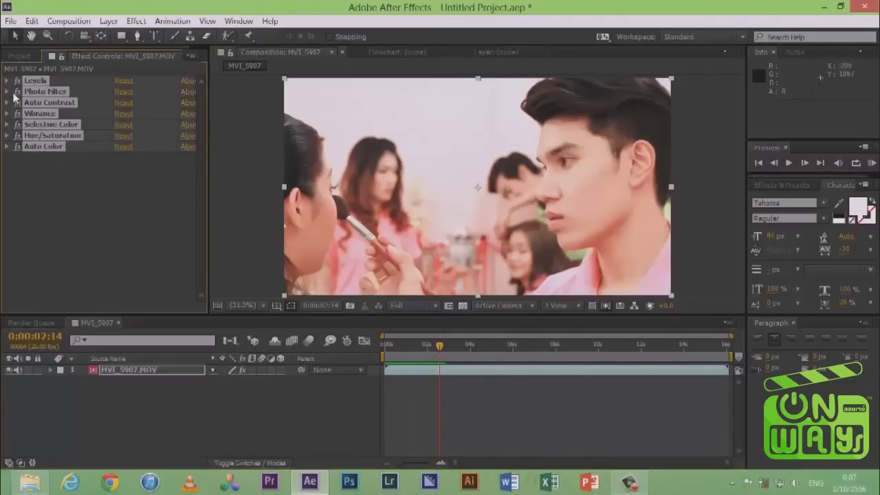
click(67, 194)
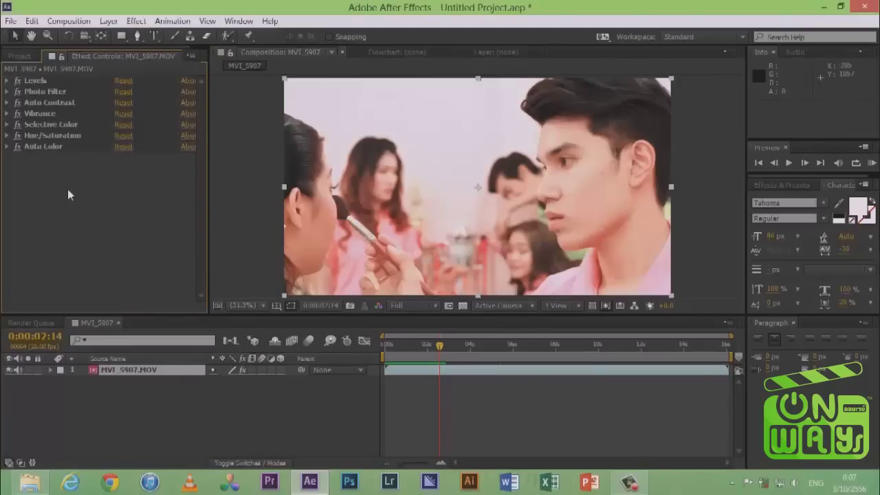
click(49, 145)
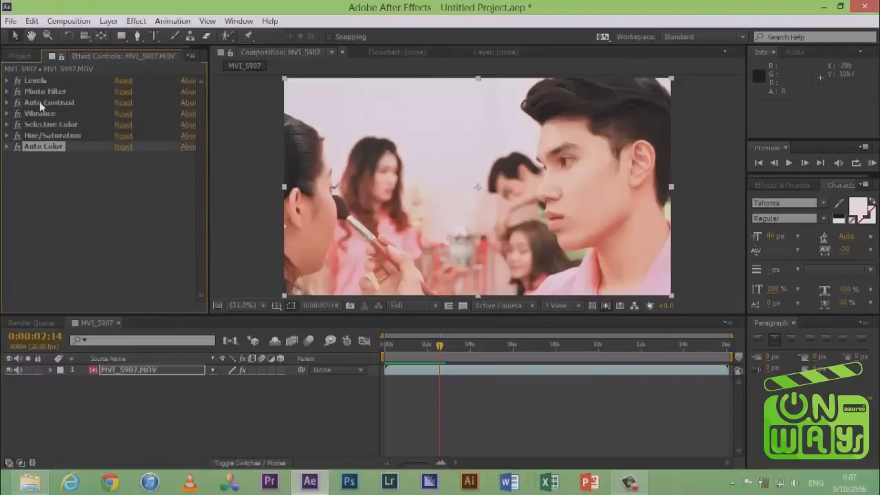
shift+click(35, 81)
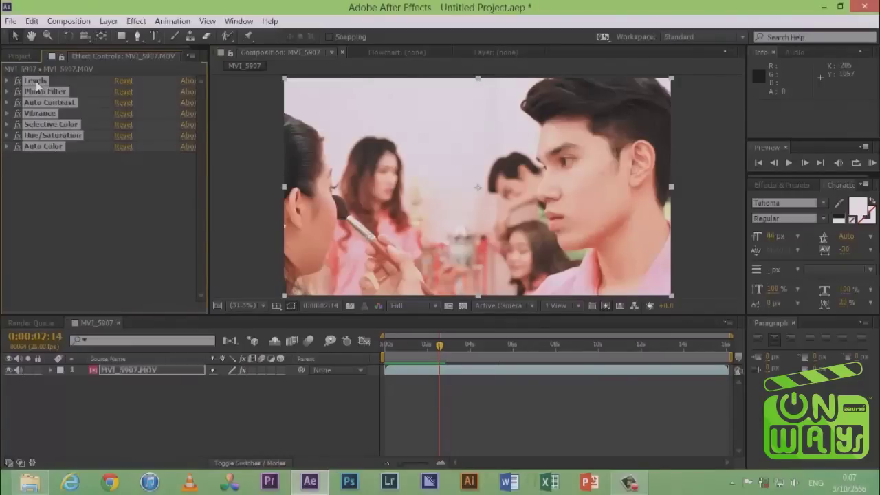
click(17, 147)
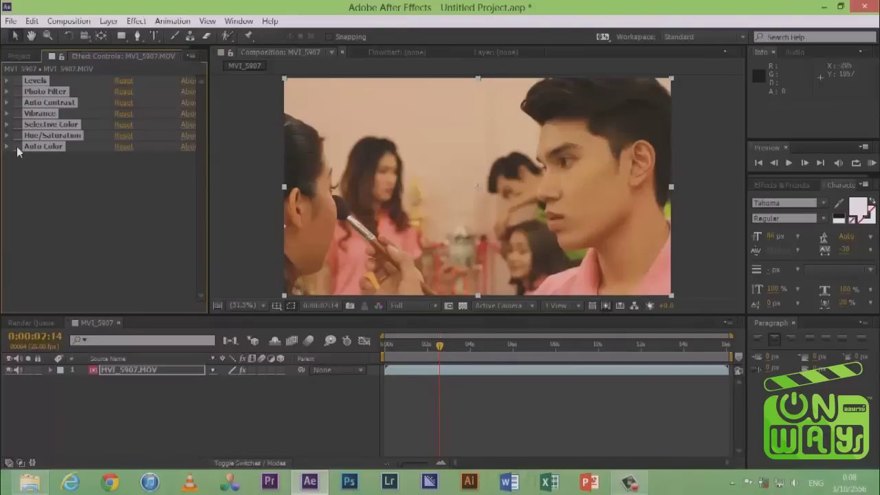
click(17, 147)
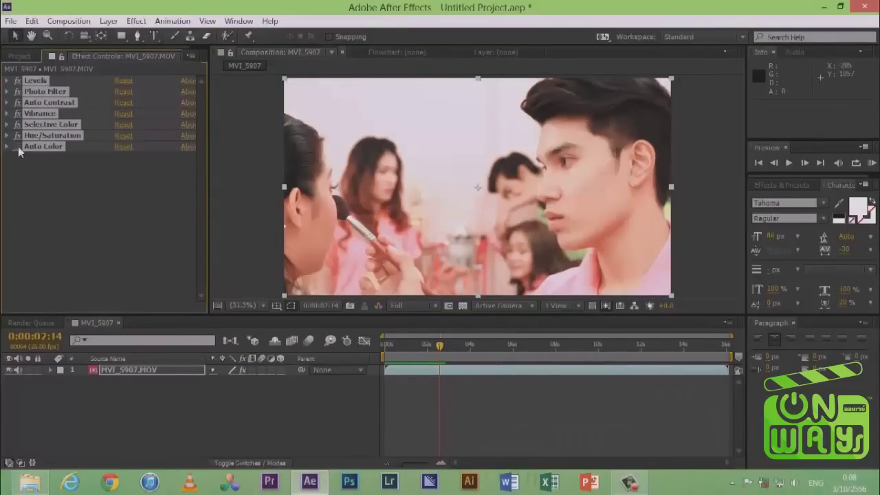
click(18, 147)
click(18, 146)
click(18, 146)
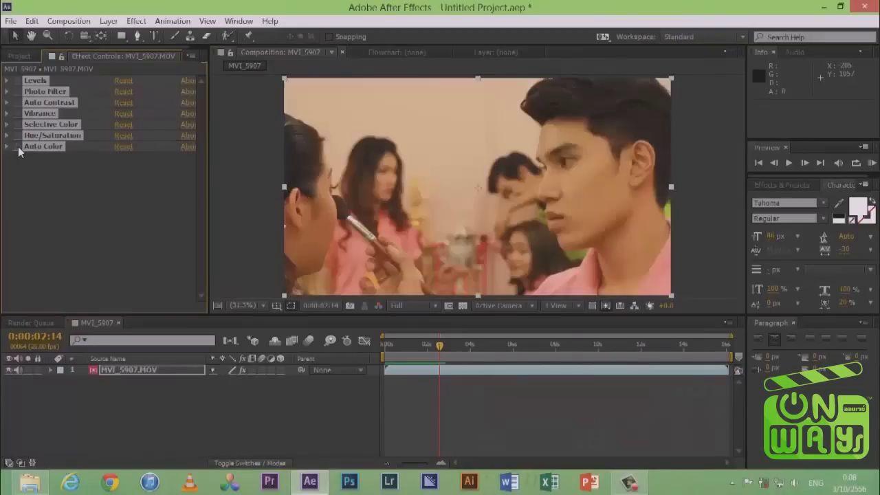
click(18, 146)
click(18, 146)
click(17, 146)
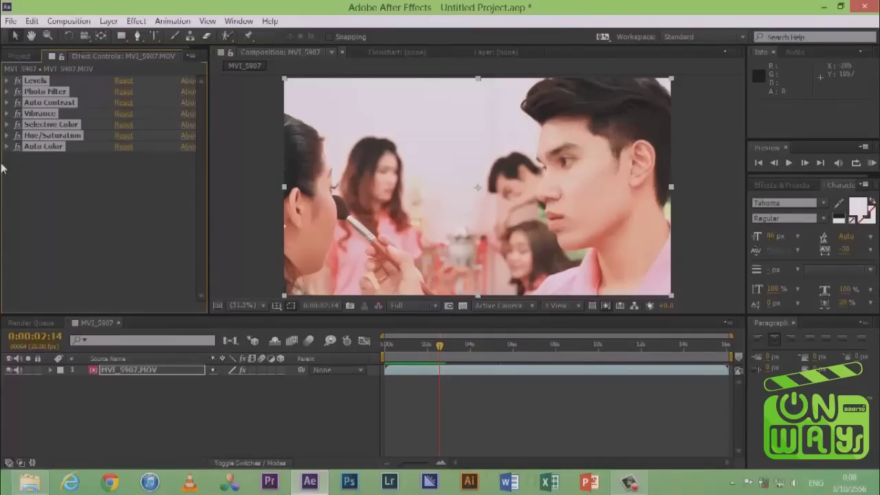
click(56, 182)
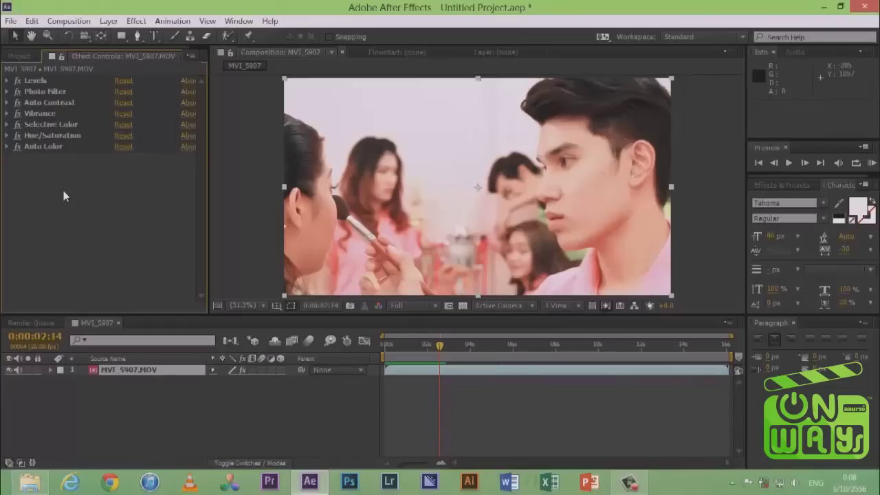
Step: Add Magic Bullet Denoiser II to the clip and raise its Noise Reduction to 300%
right_click(63, 190)
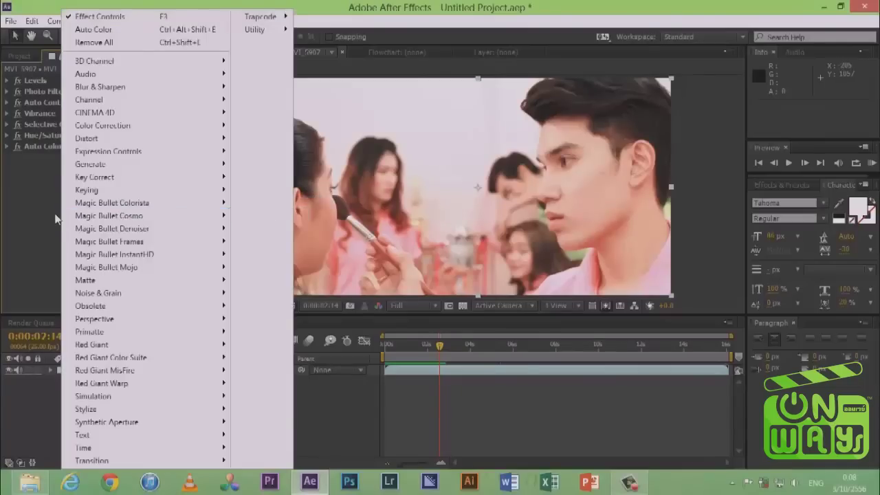
click(46, 219)
right_click(51, 195)
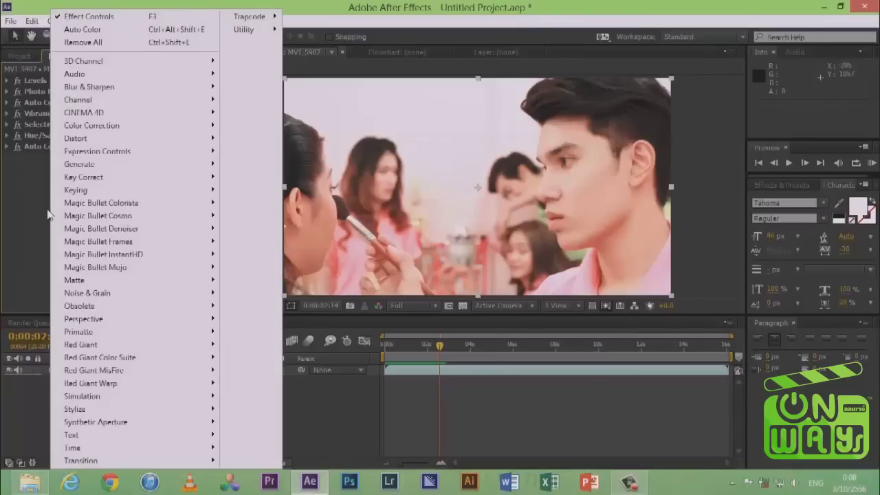
mouse_move(64, 205)
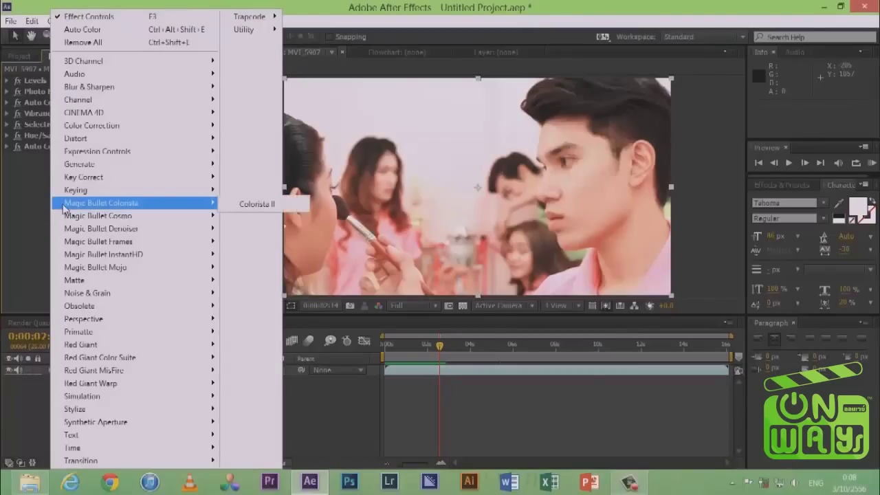
mouse_move(80, 228)
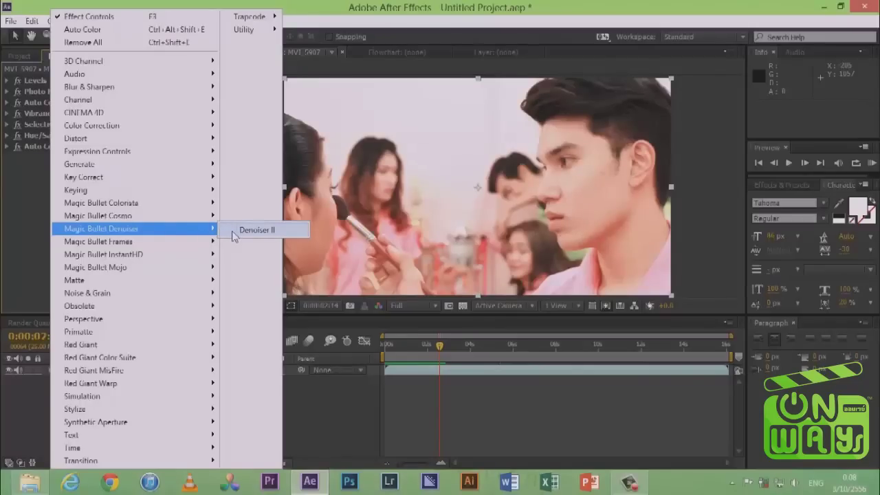
click(234, 235)
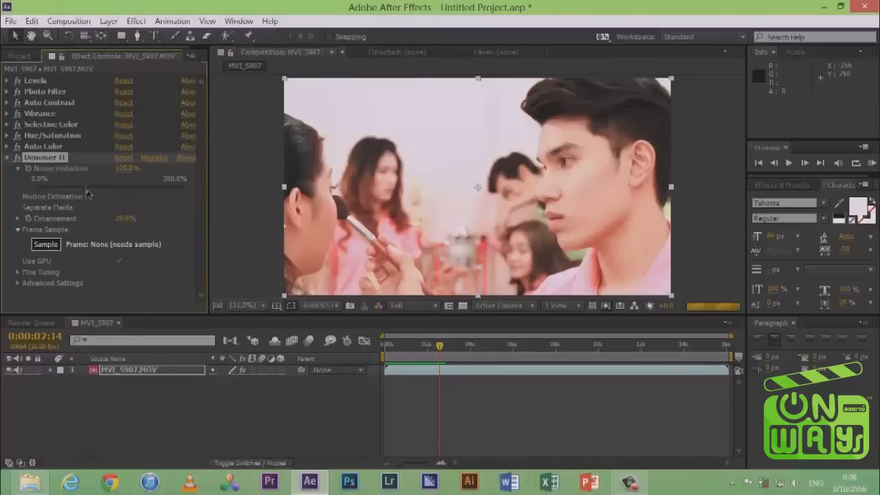
drag(87, 190, 202, 187)
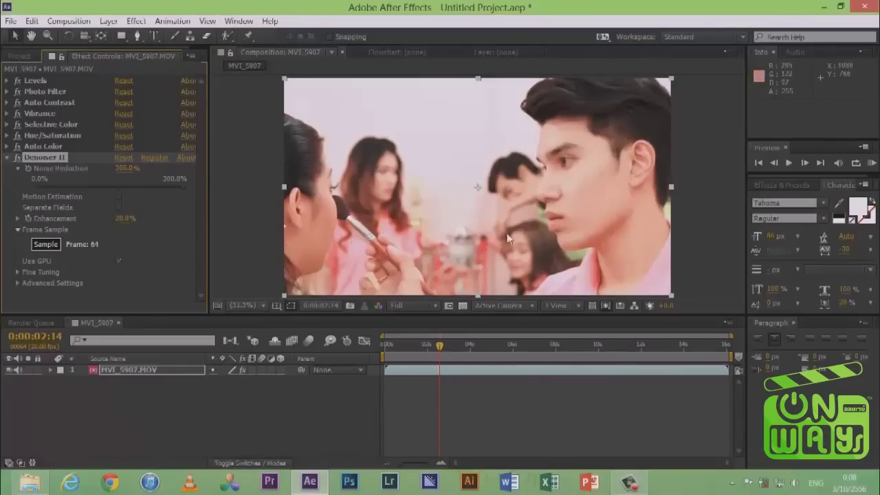
Step: View the frame at 100% magnification to check the noise, then fit the frame and zoom
click(264, 304)
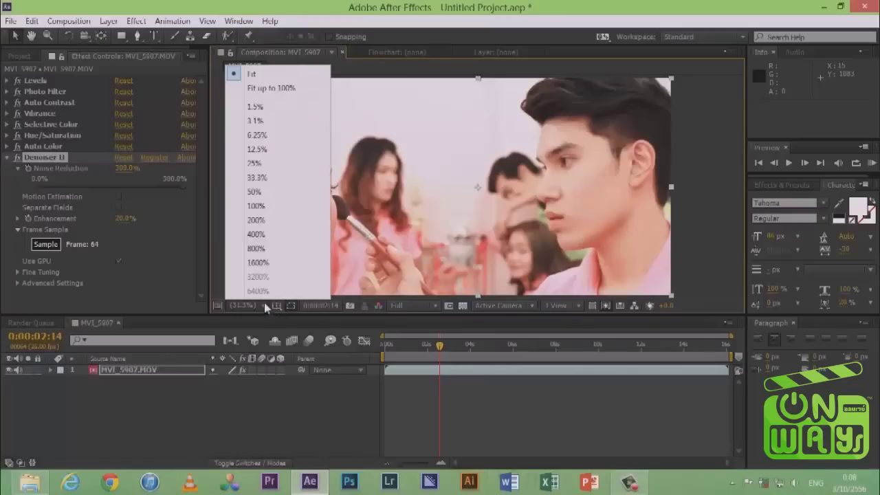
click(255, 206)
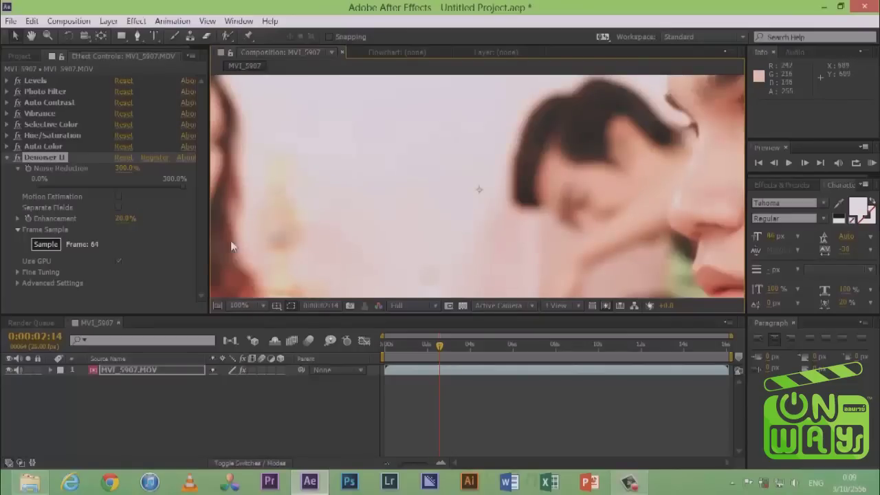
click(263, 304)
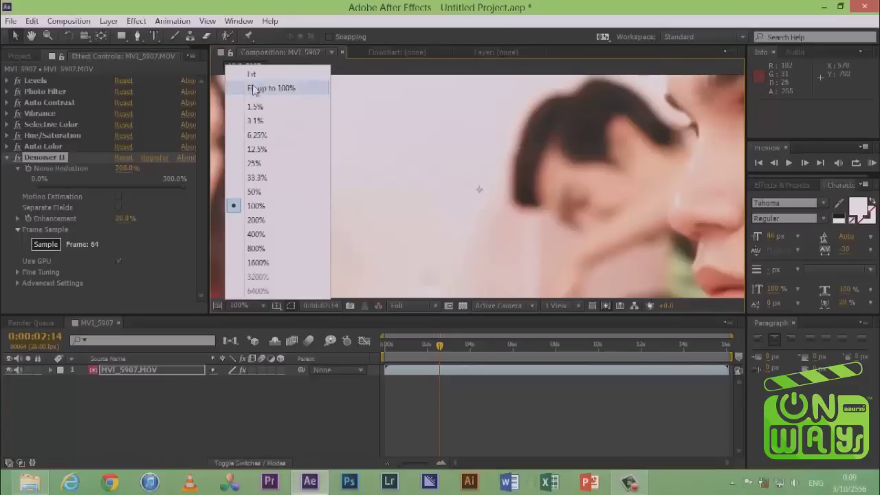
click(255, 74)
scroll(522, 199, up, 4)
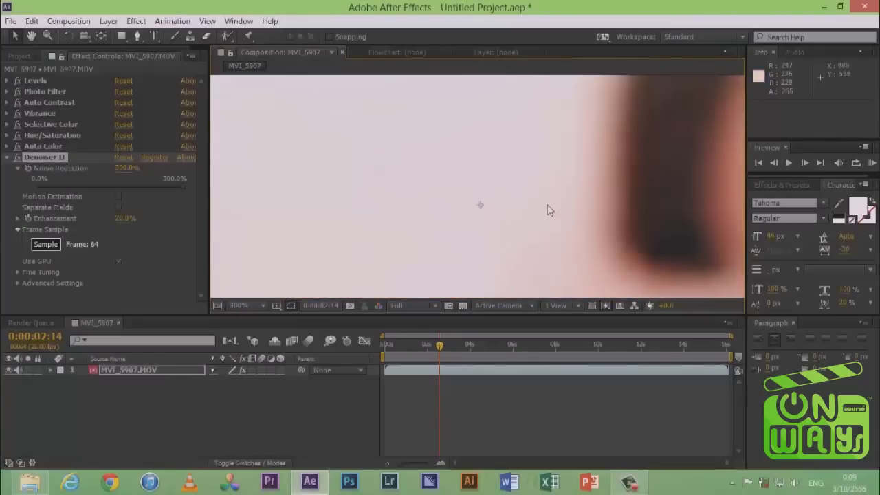
scroll(591, 205, down, 3)
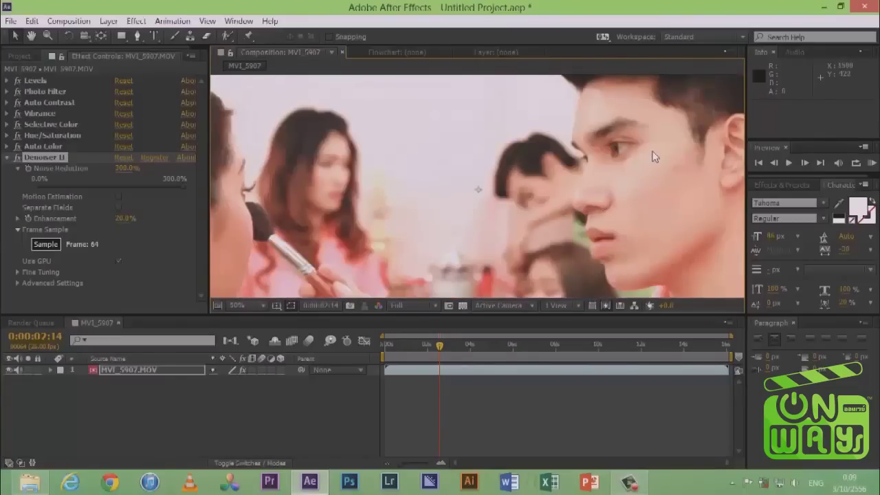
scroll(434, 222, up, 3)
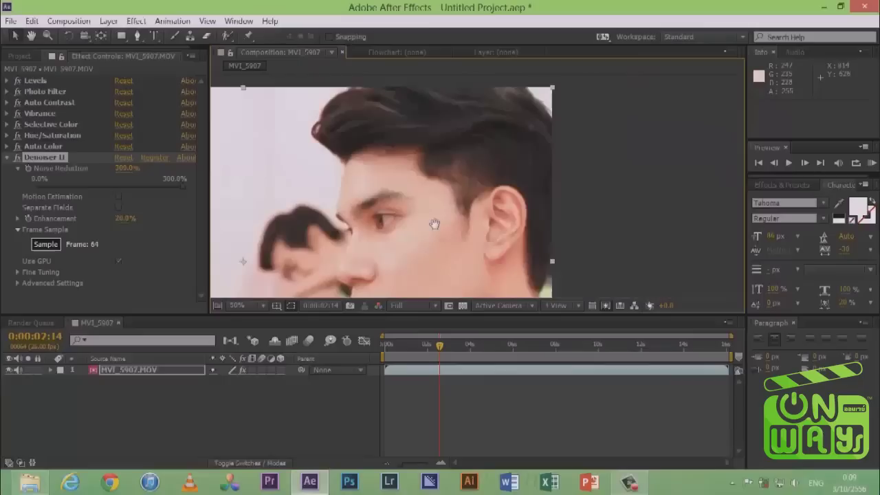
scroll(455, 202, up, 2)
scroll(543, 165, down, 2)
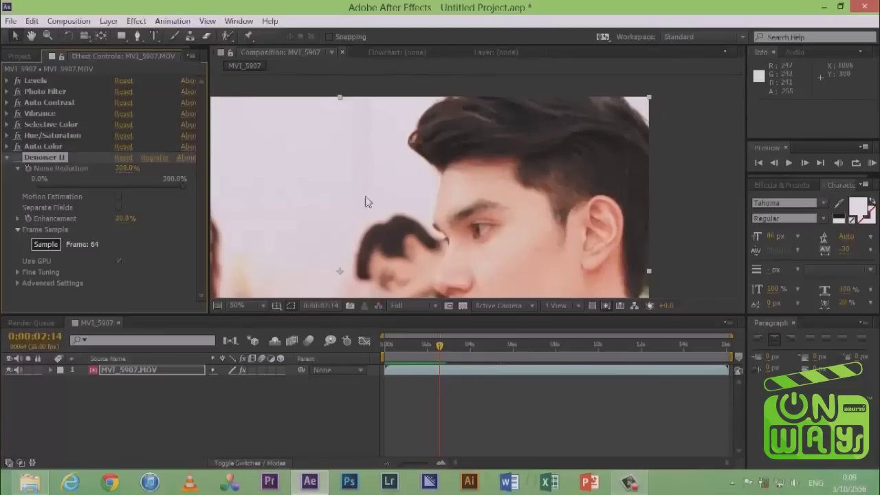
scroll(511, 187, up, 2)
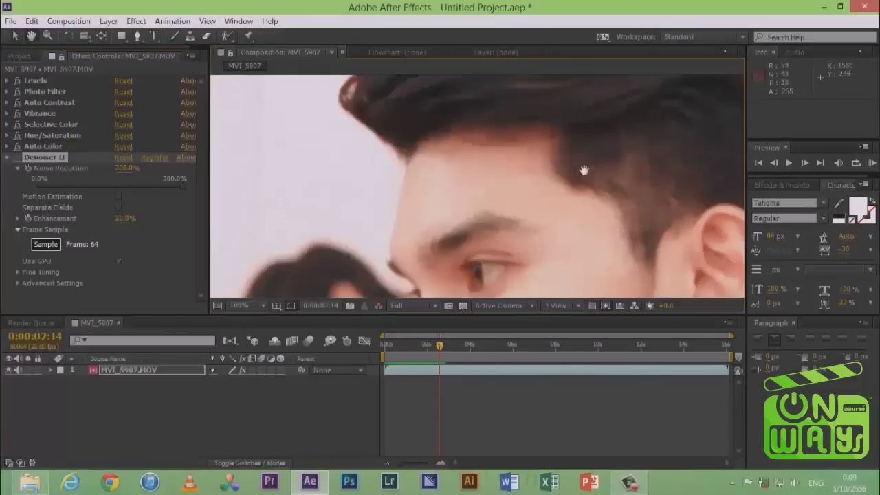
Step: Inspect the denoised hair, ear and face, then fit the whole frame in the viewer
mouse_move(583, 170)
mouse_down()
mouse_move(536, 277)
mouse_move(456, 209)
mouse_up()
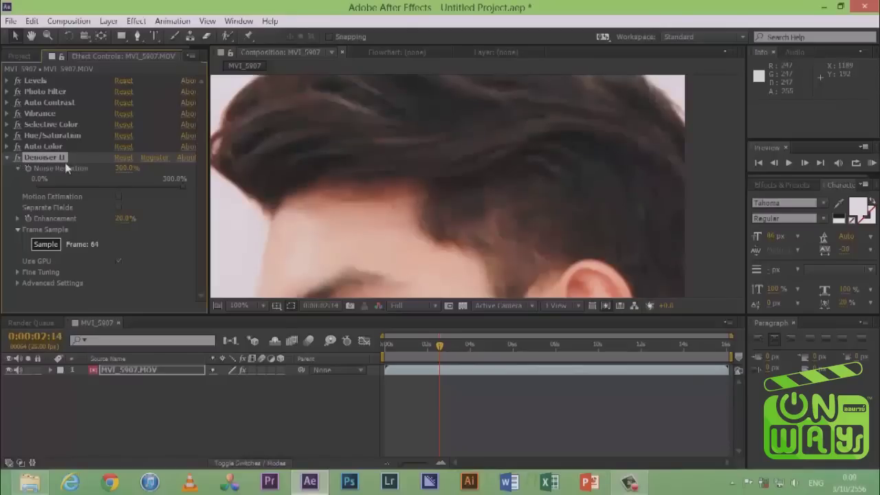
scroll(395, 215, down, 1)
scroll(395, 215, down, 1)
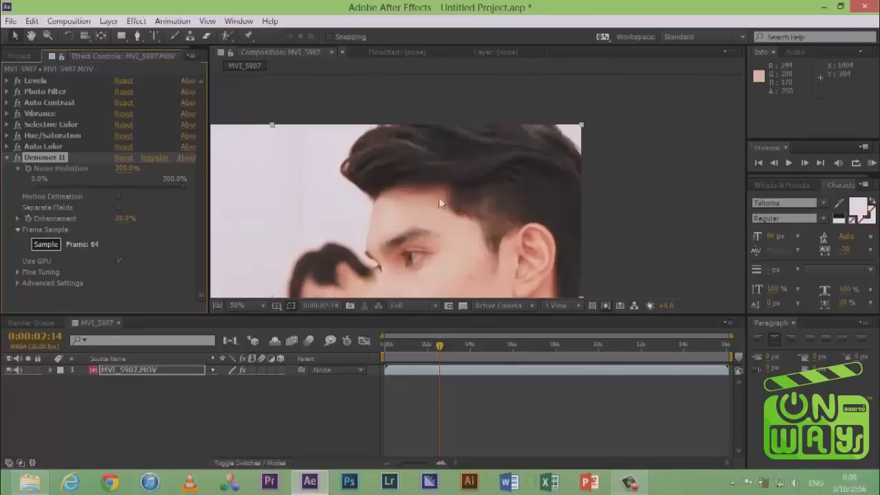
drag(400, 233, 517, 157)
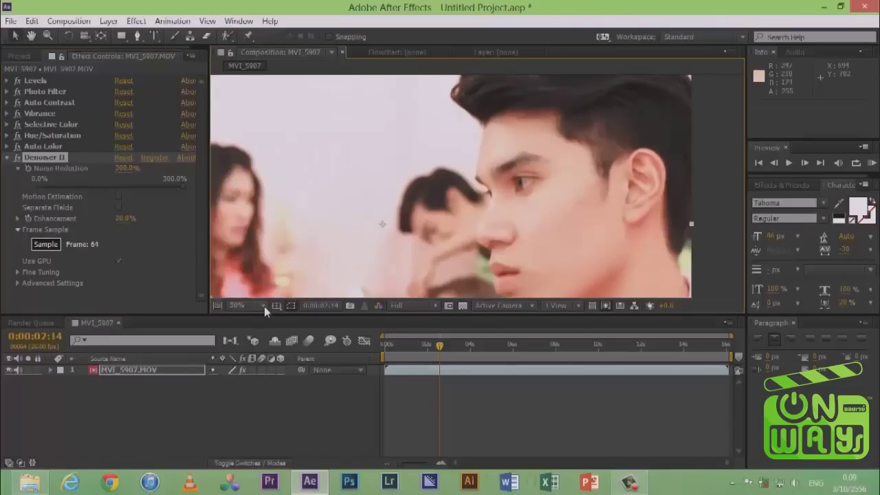
click(262, 305)
click(255, 88)
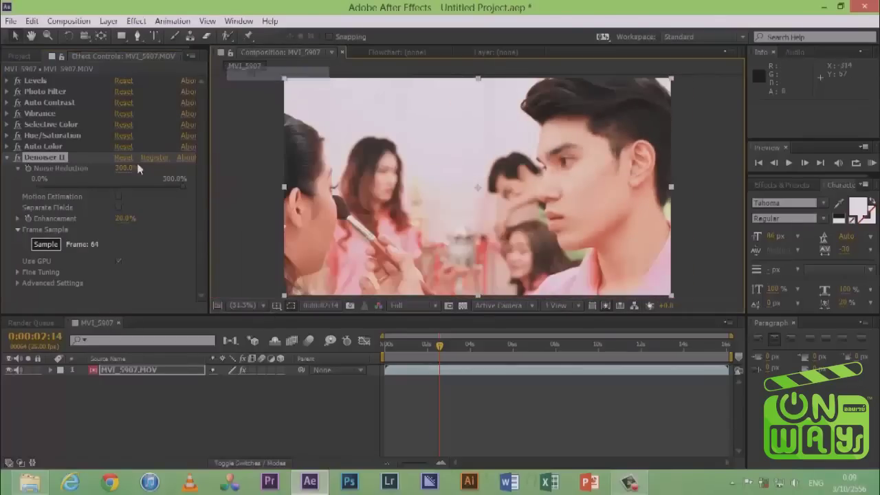
Step: Delete Denoiser II and add Utility > HDR Highlight Compression at Amount 100% instead
click(51, 160)
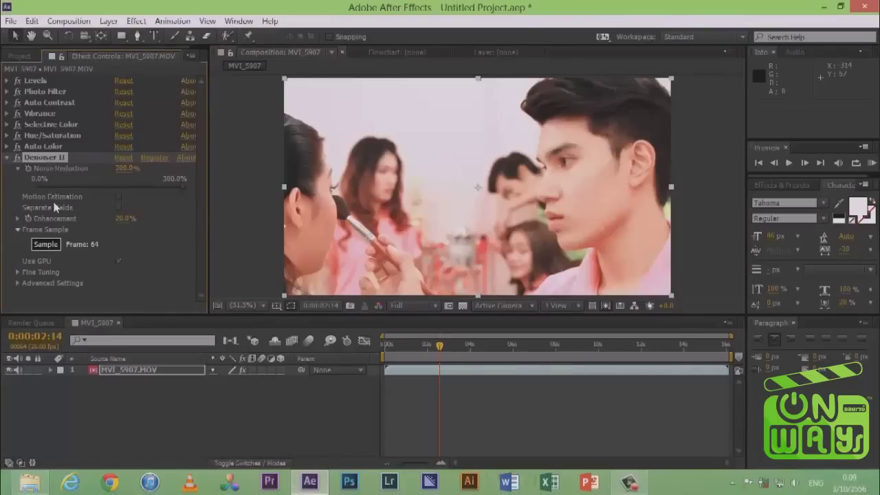
key(Delete)
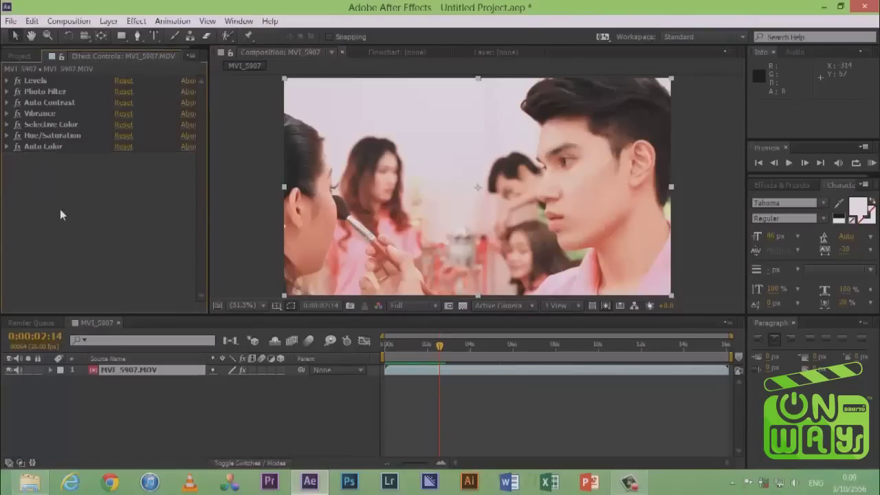
right_click(64, 202)
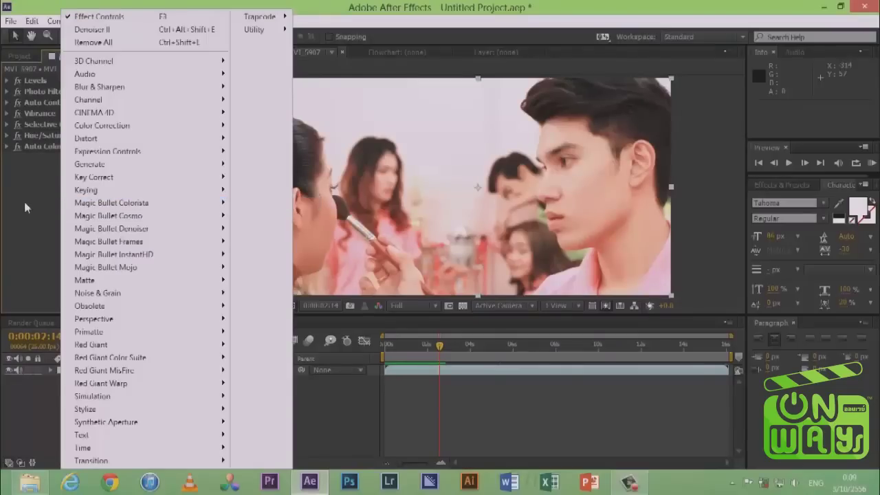
click(36, 204)
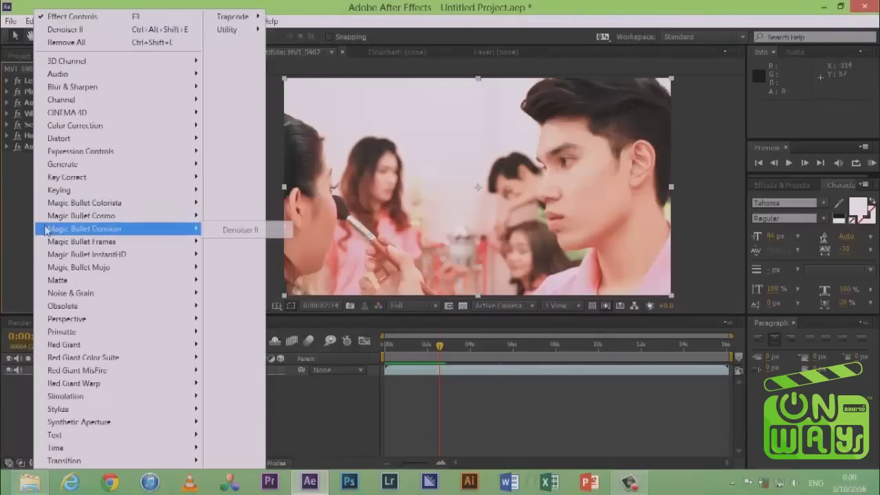
mouse_move(240, 36)
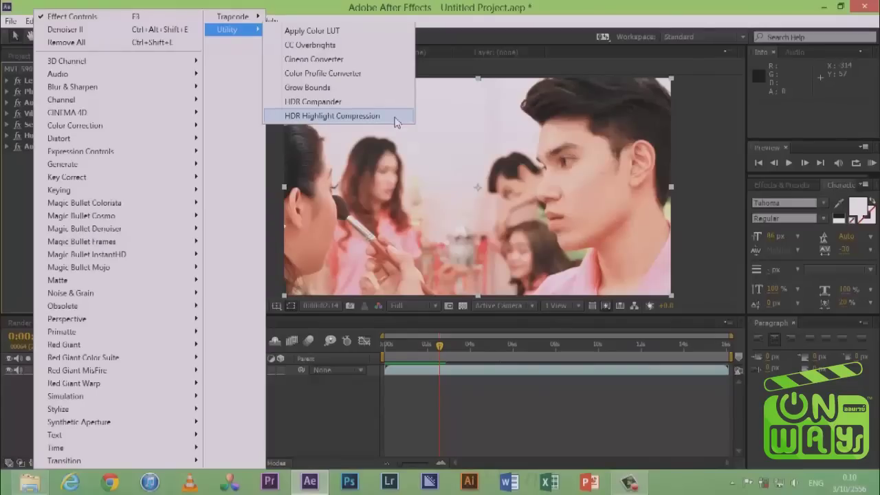
click(394, 117)
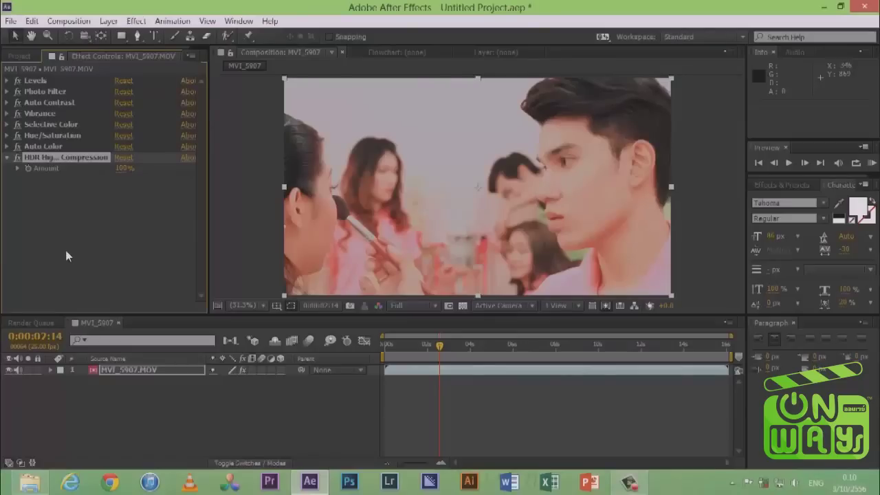
right_click(67, 247)
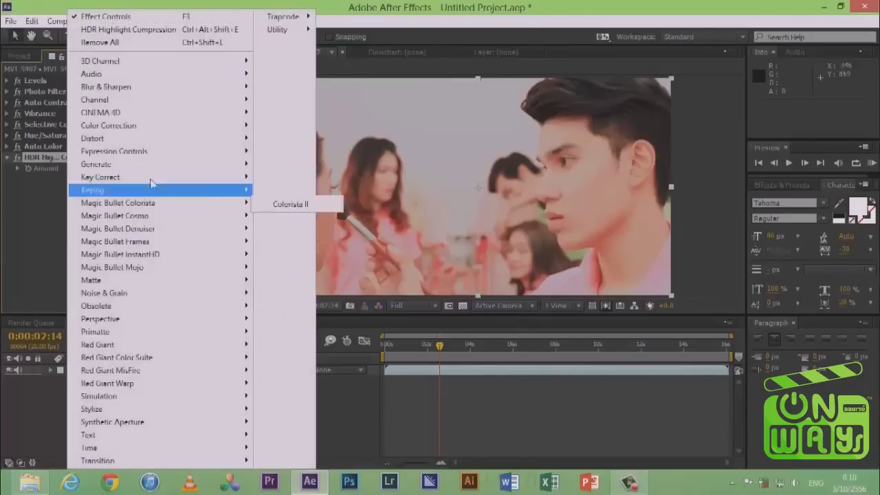
mouse_move(179, 131)
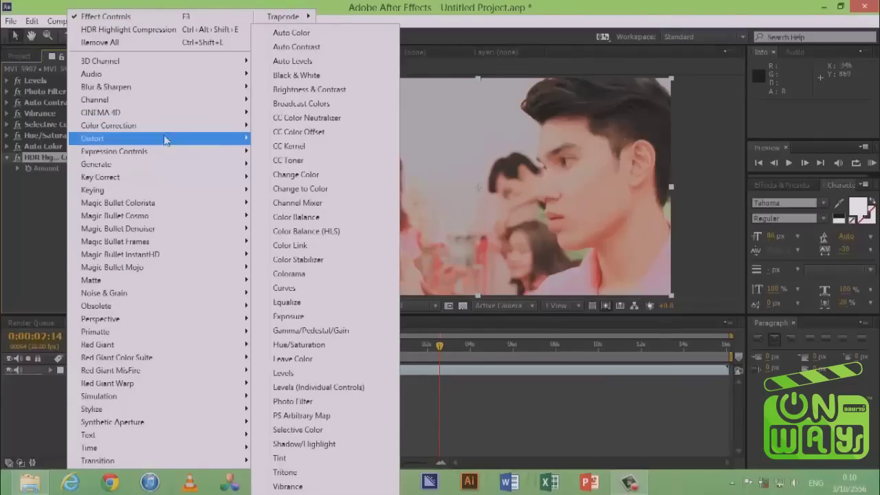
click(27, 220)
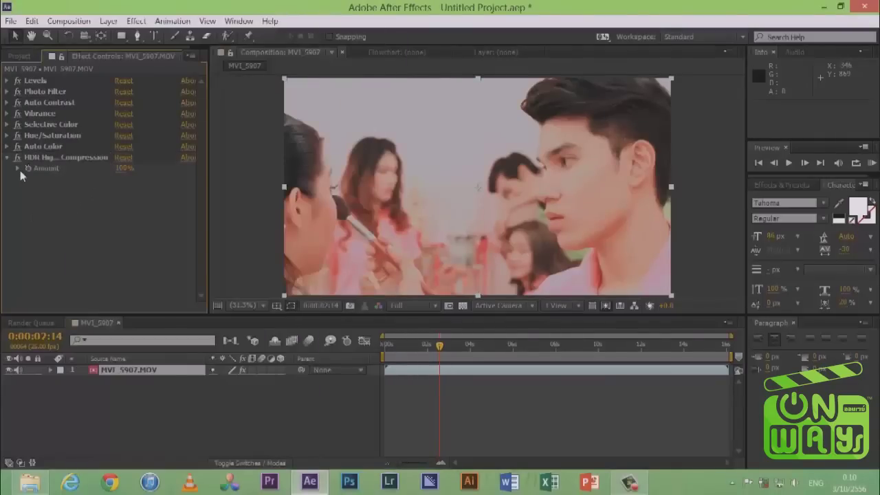
click(41, 158)
shift+click(46, 81)
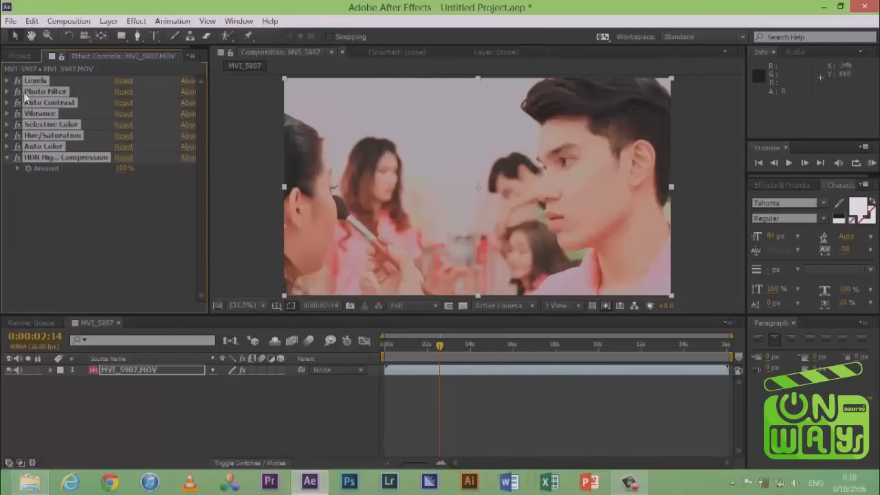
click(18, 81)
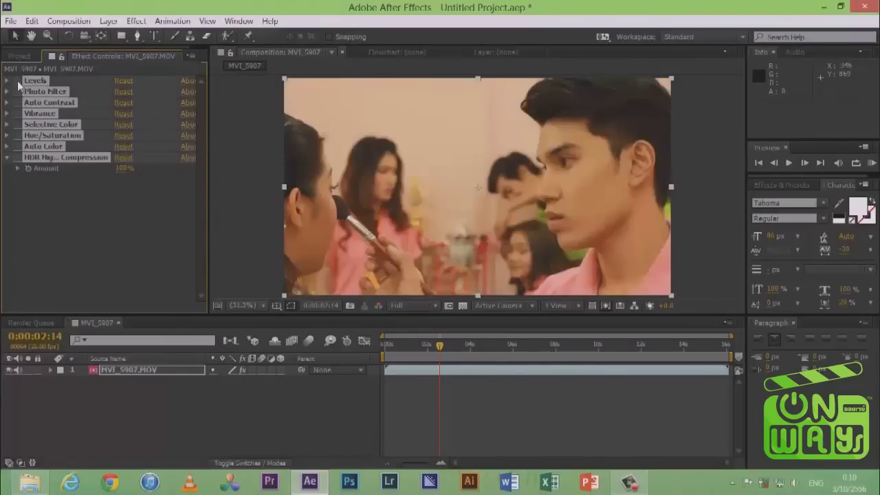
click(18, 81)
click(18, 81)
click(18, 81)
click(18, 81)
click(18, 81)
click(18, 81)
click(18, 82)
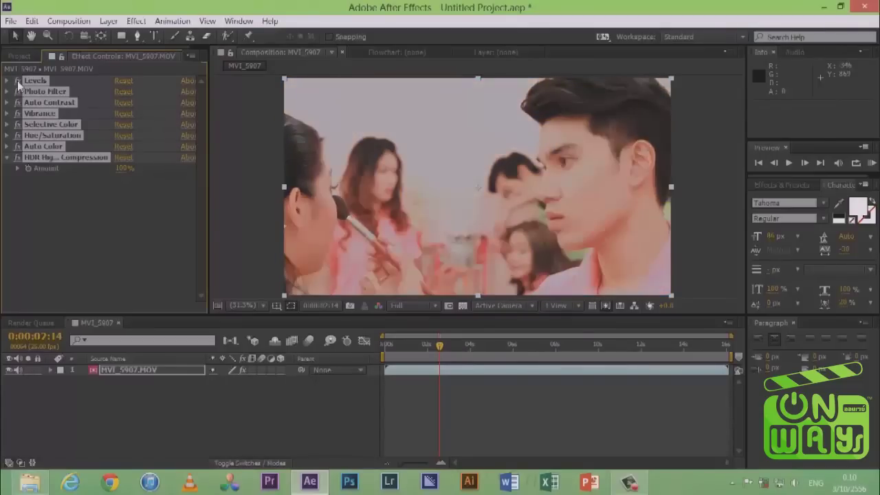
click(17, 81)
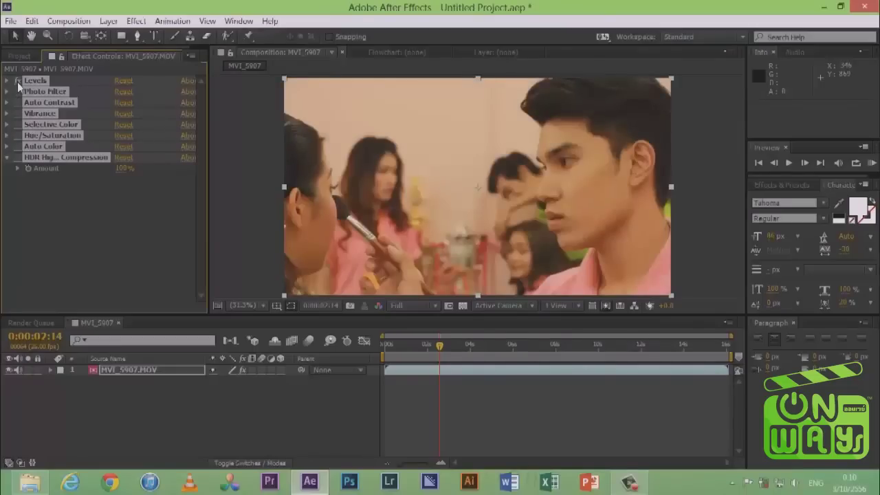
click(18, 81)
click(91, 221)
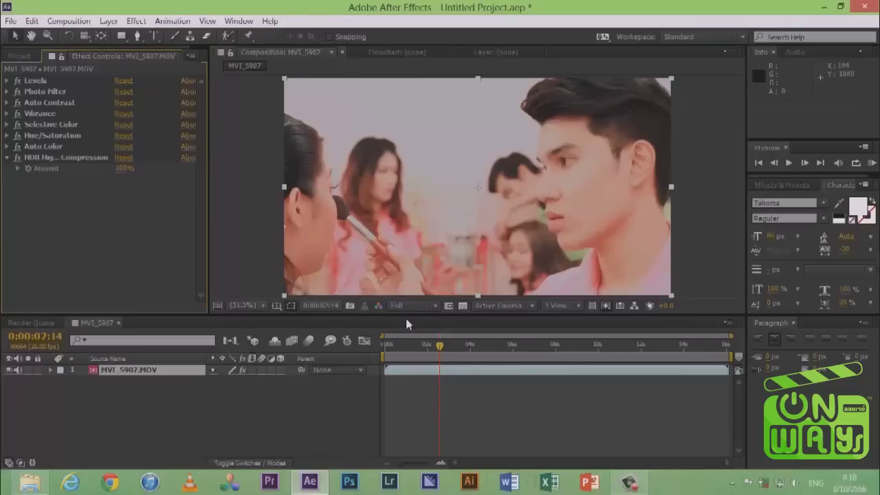
Step: Preview the graded clip, stop it, and play it again to review the soft pink look
click(871, 163)
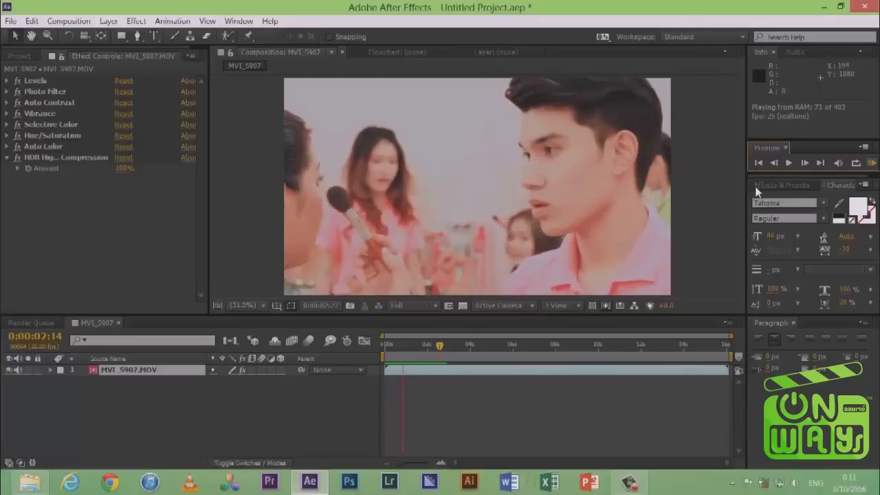
click(536, 280)
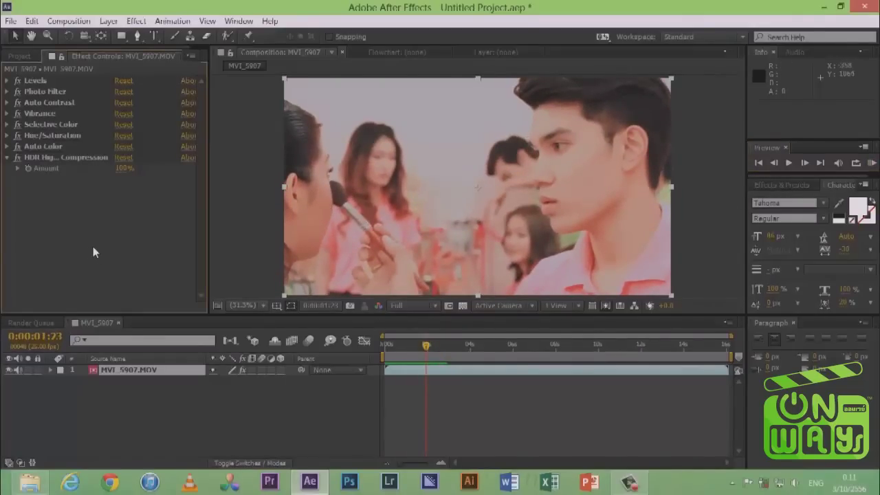
key(KP_0)
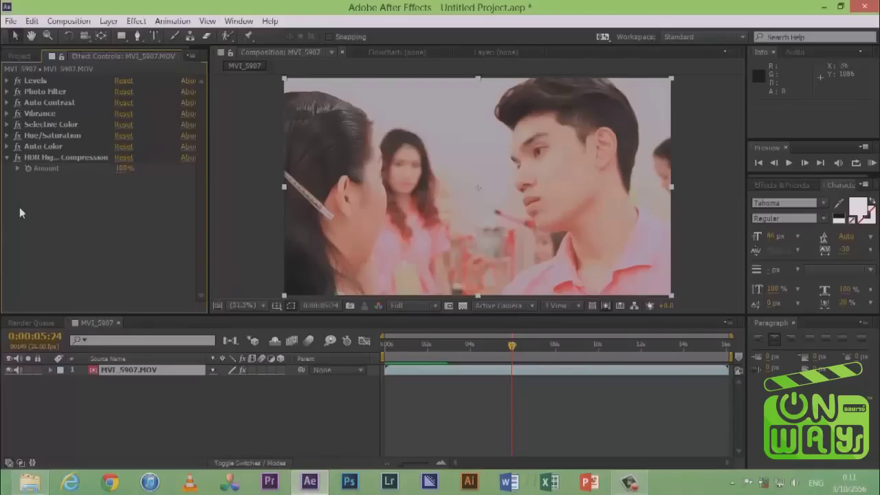
Step: Select the effect stack from Levels to HDR Highlight Compression, then deselect all effects
click(56, 155)
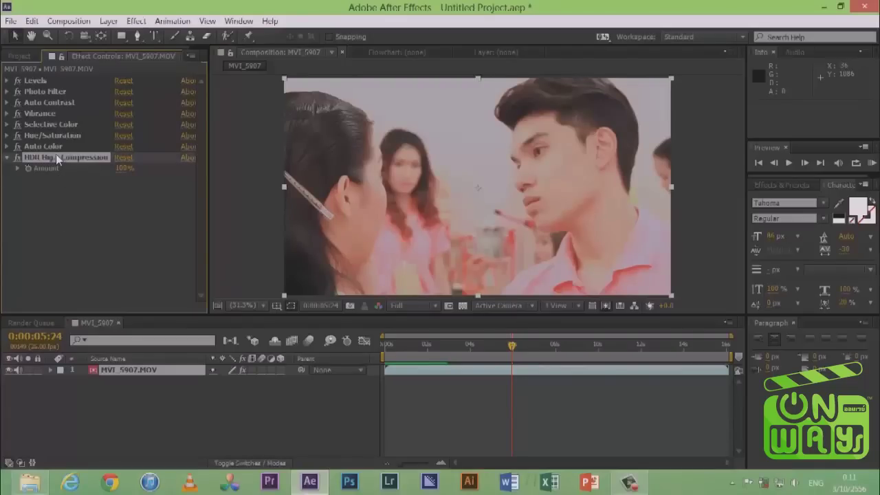
shift+click(39, 82)
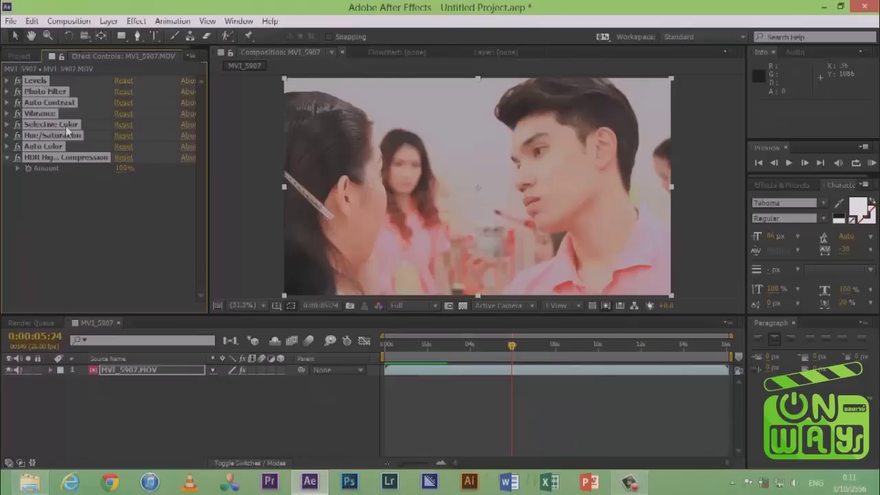
click(74, 213)
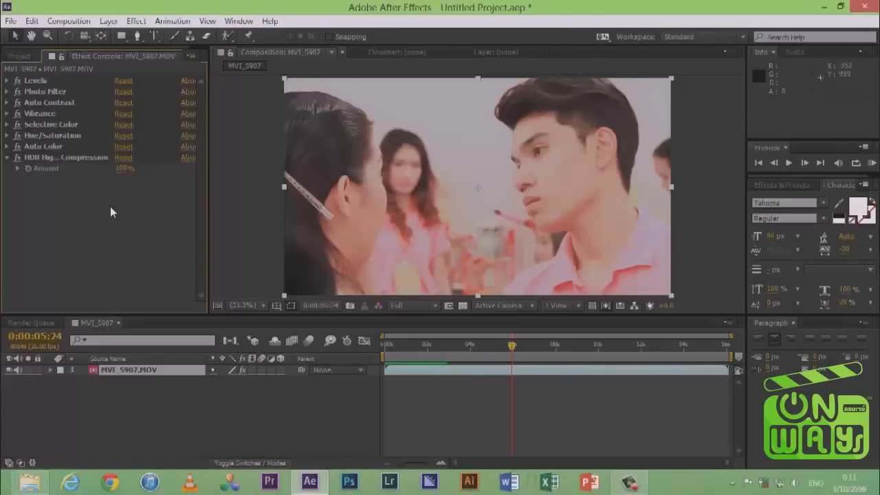
Step: Add the MVI_5907 composition to the Render Queue via File > Export
click(10, 21)
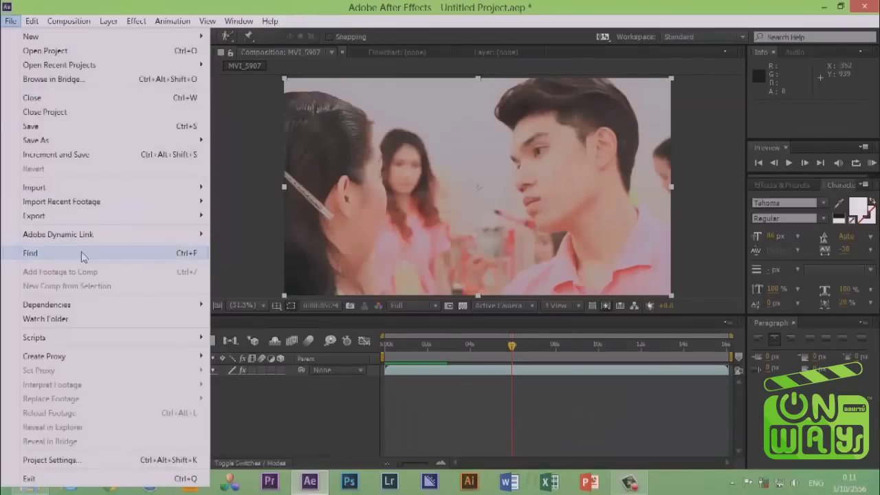
mouse_move(124, 219)
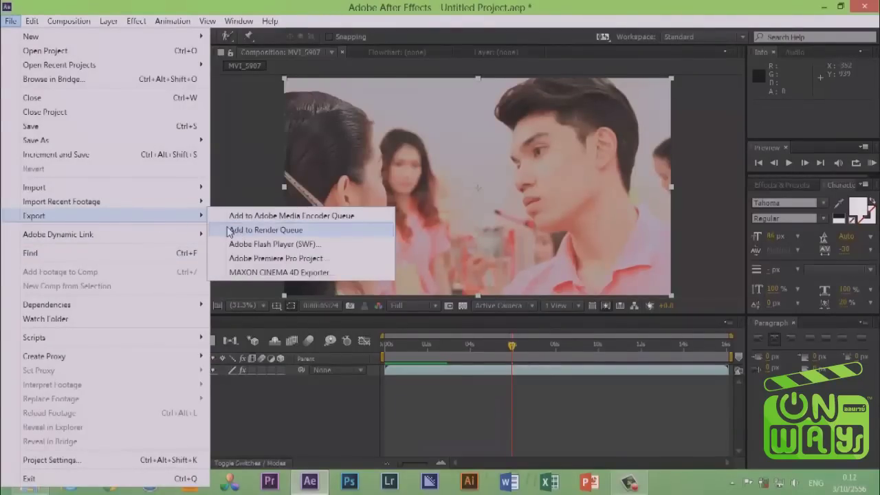
click(229, 231)
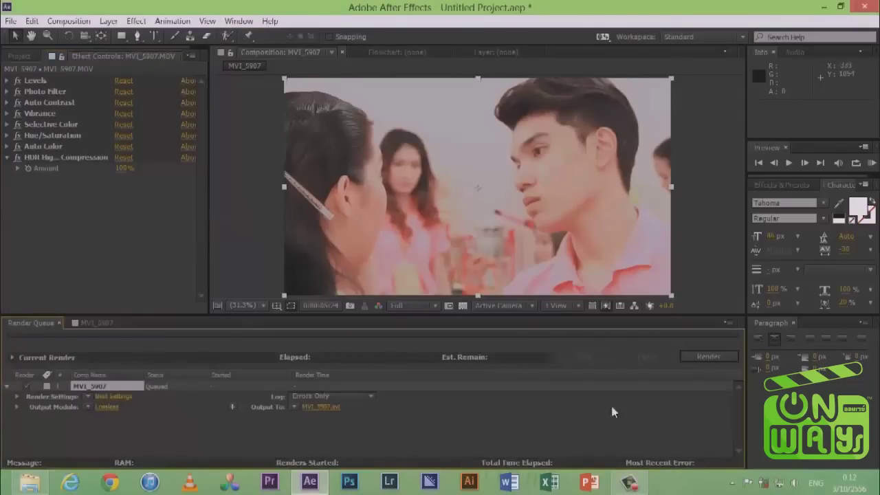
Step: Return to the project items and switch selection between the MVI_5907 composition and footage
double_click(97, 382)
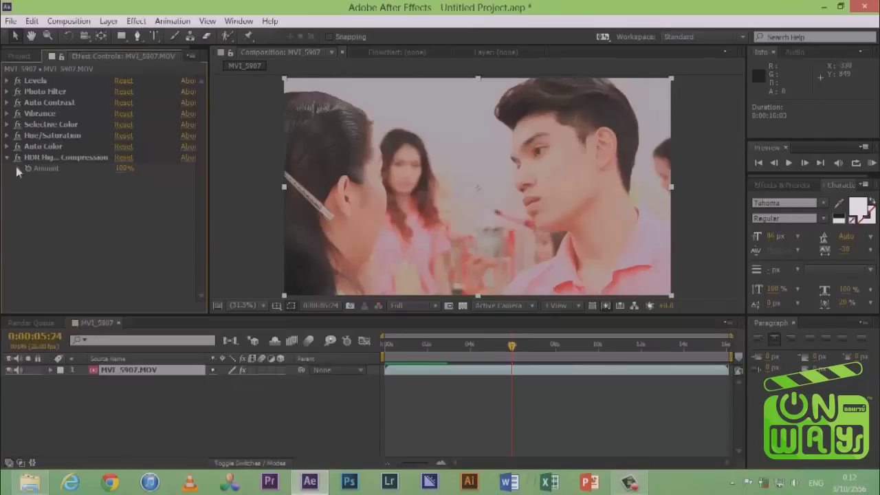
click(84, 241)
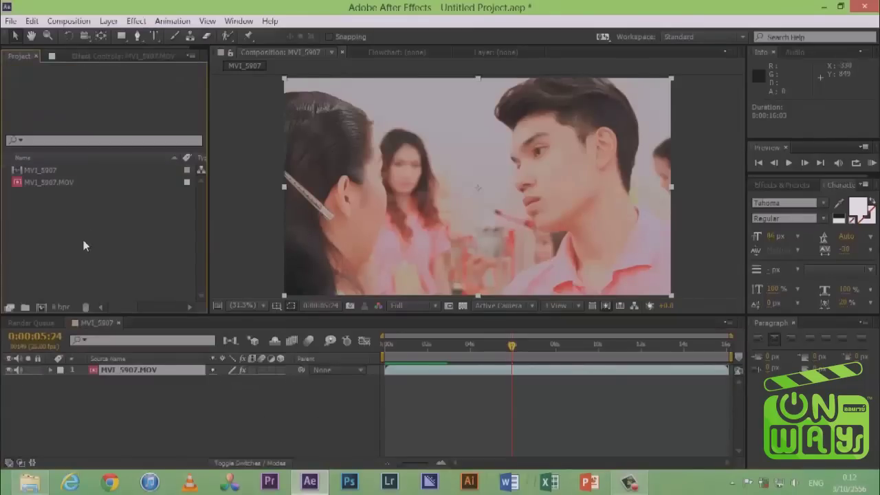
click(55, 183)
click(54, 171)
click(55, 182)
click(54, 172)
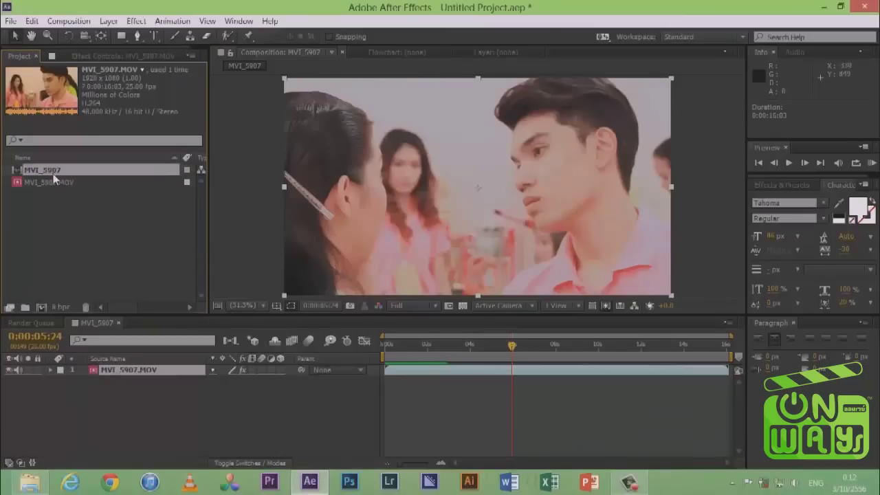
click(55, 183)
click(56, 194)
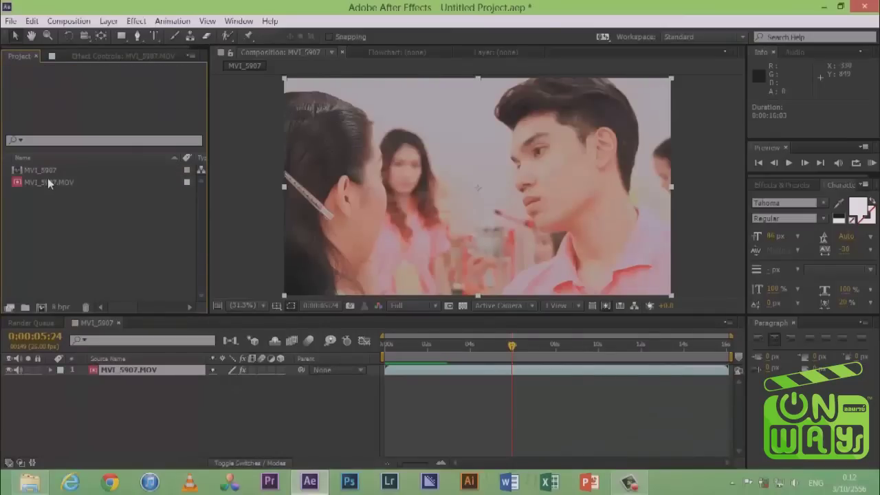
Step: Drag the MVI_5907 composition into the Render Queue, then clear the selection
click(49, 171)
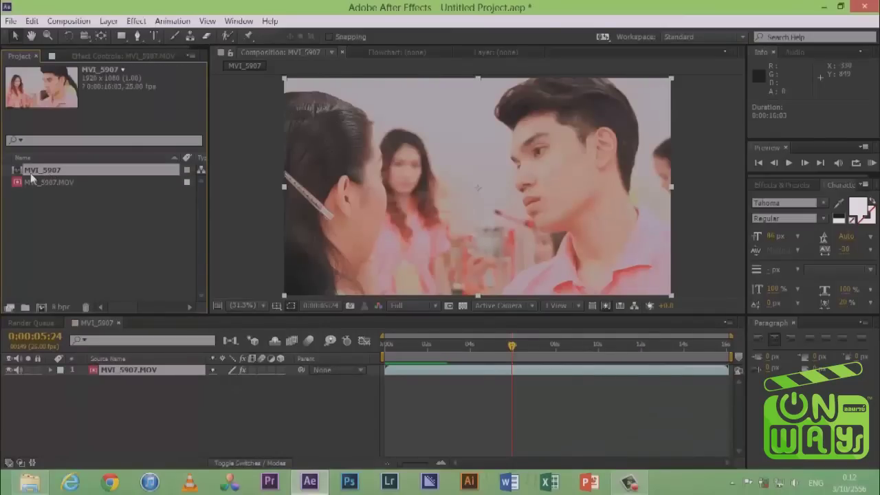
key(Return)
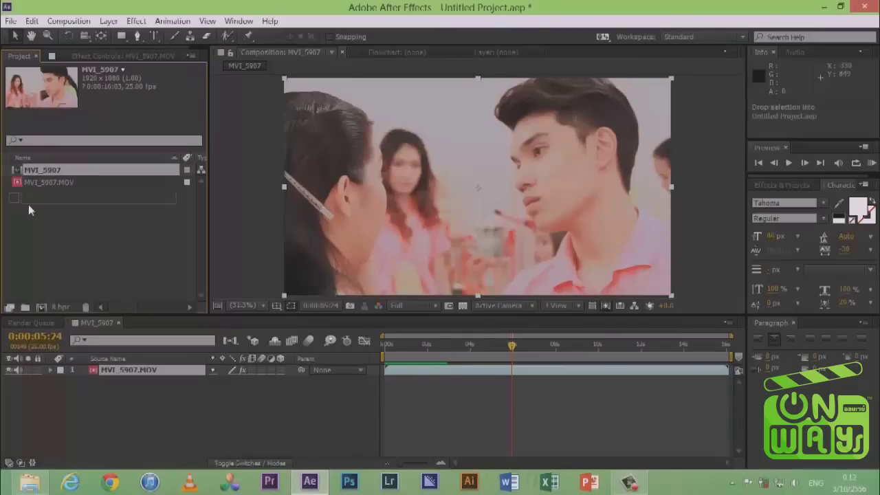
click(19, 323)
drag(18, 323, 63, 409)
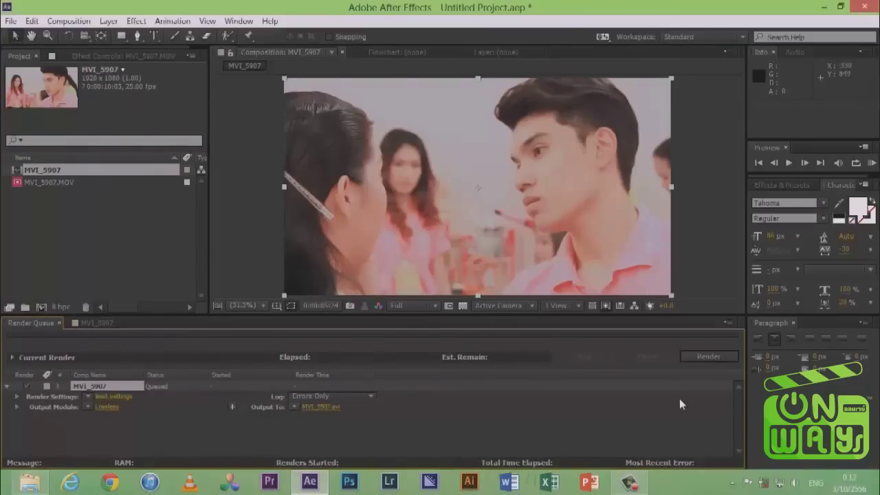
click(137, 277)
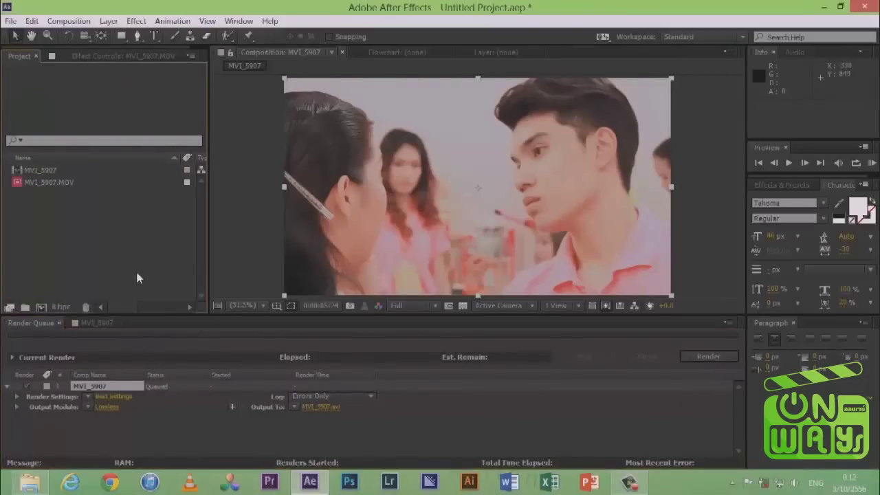